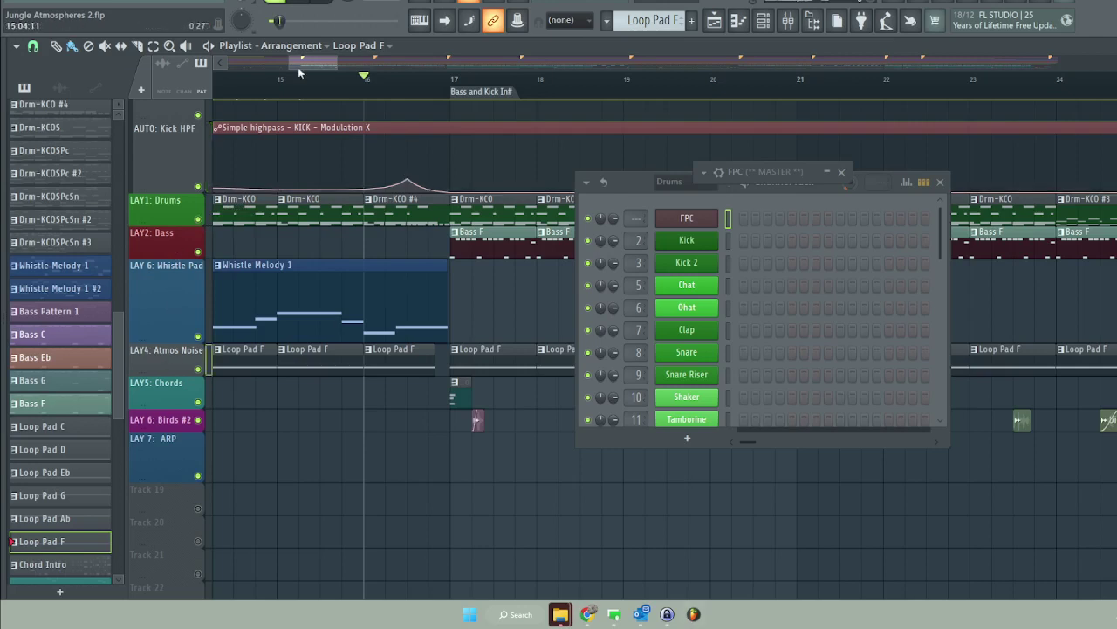
Scroll the playlist to bars 20–29 and check the track list, keeping the Drums channel rack open.
mouse_move(313, 63)
left_mouse_down()
mouse_move(339, 67)
mouse_move(320, 66)
left_mouse_up()
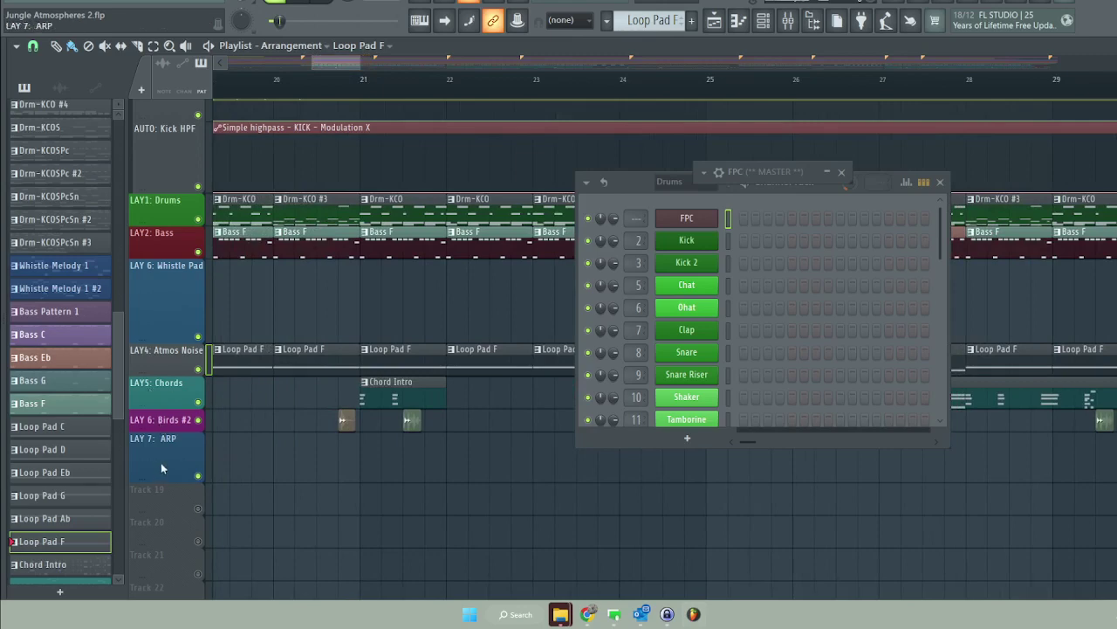
scroll(227, 292, "up", 8)
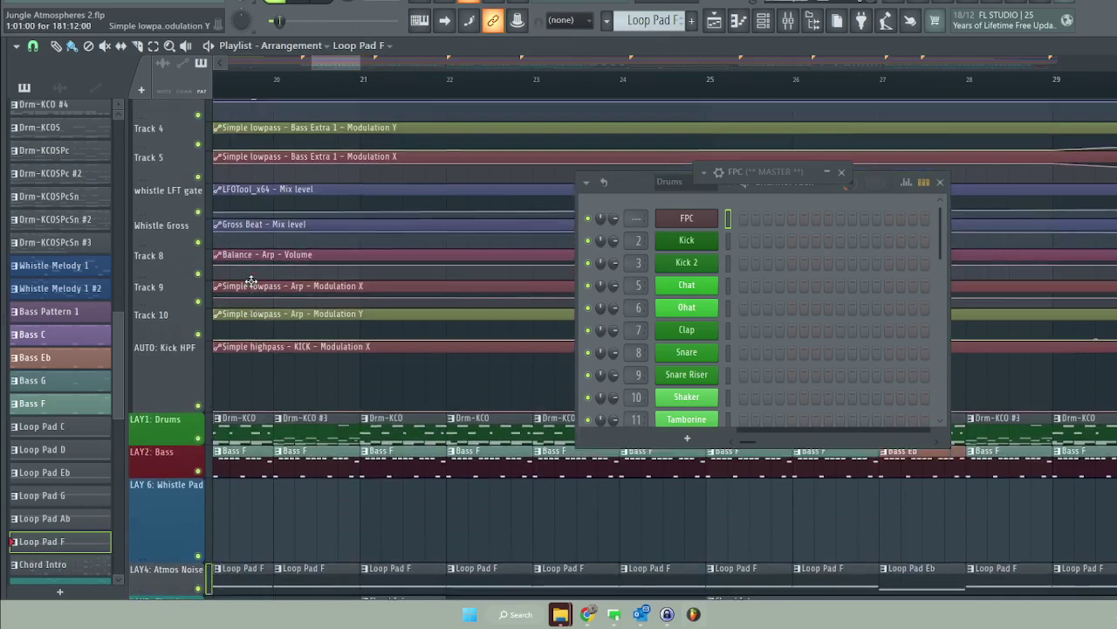
scroll(254, 281, "down", 7)
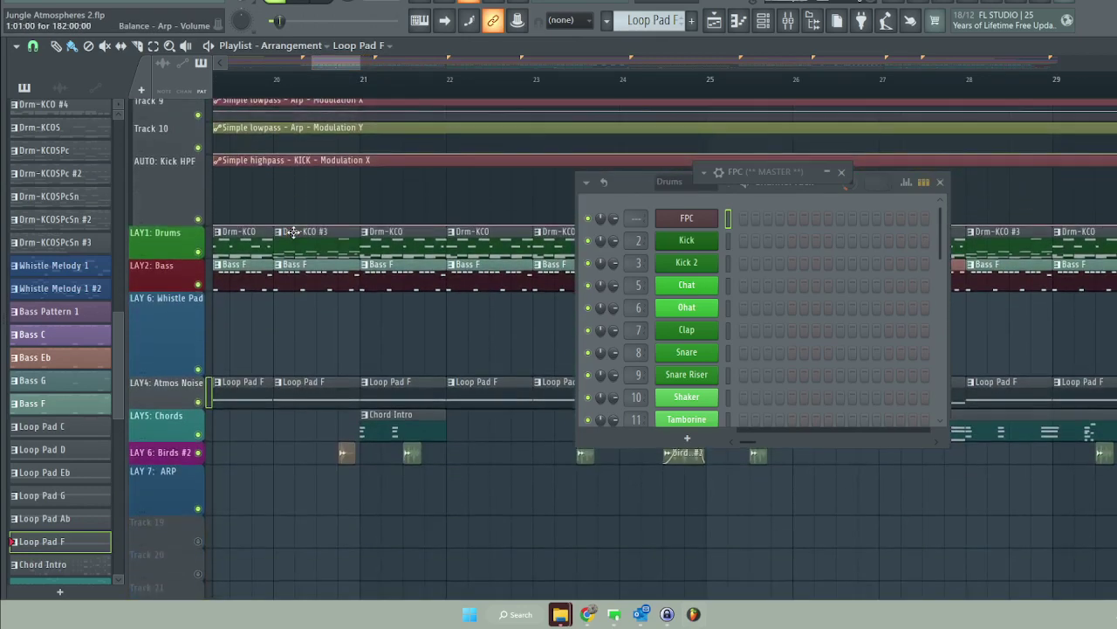
Open the FPC drum sampler, move it aside, and audition the VEDH Bassdrum pad.
left_click(690, 220)
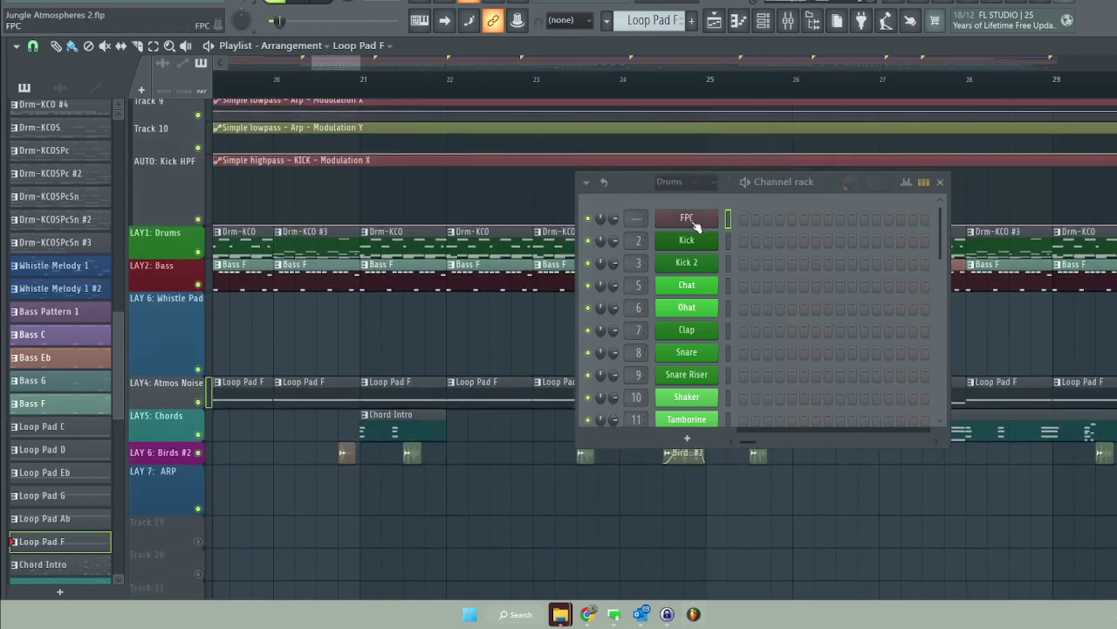
left_click(831, 171)
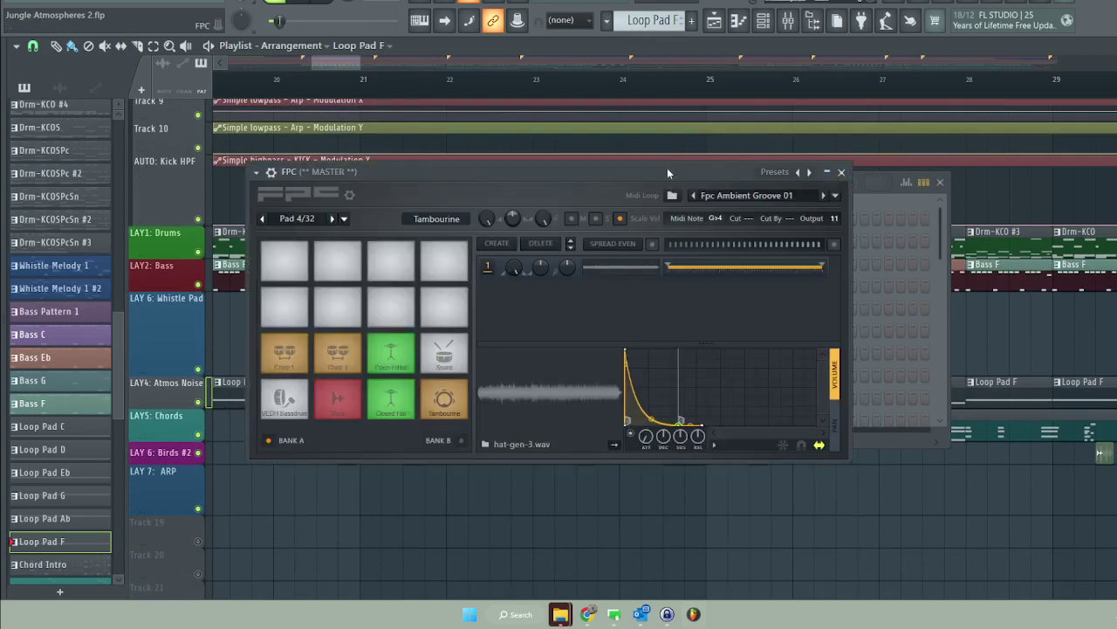
left_click_drag(667, 167, 615, 118)
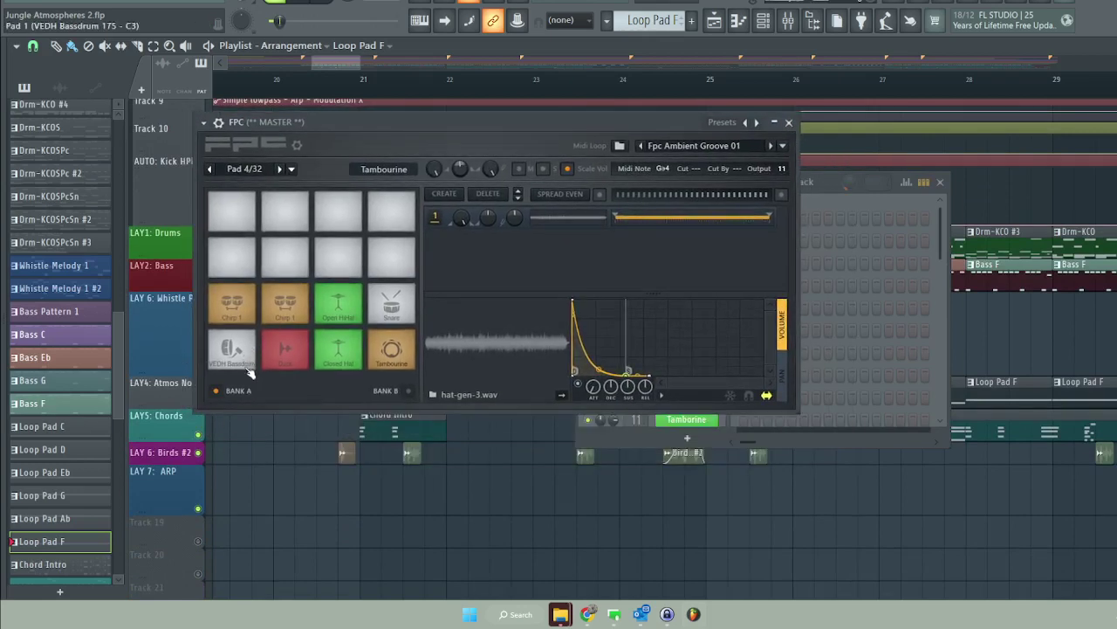
left_click(249, 370)
left_click(250, 369)
left_click(250, 367)
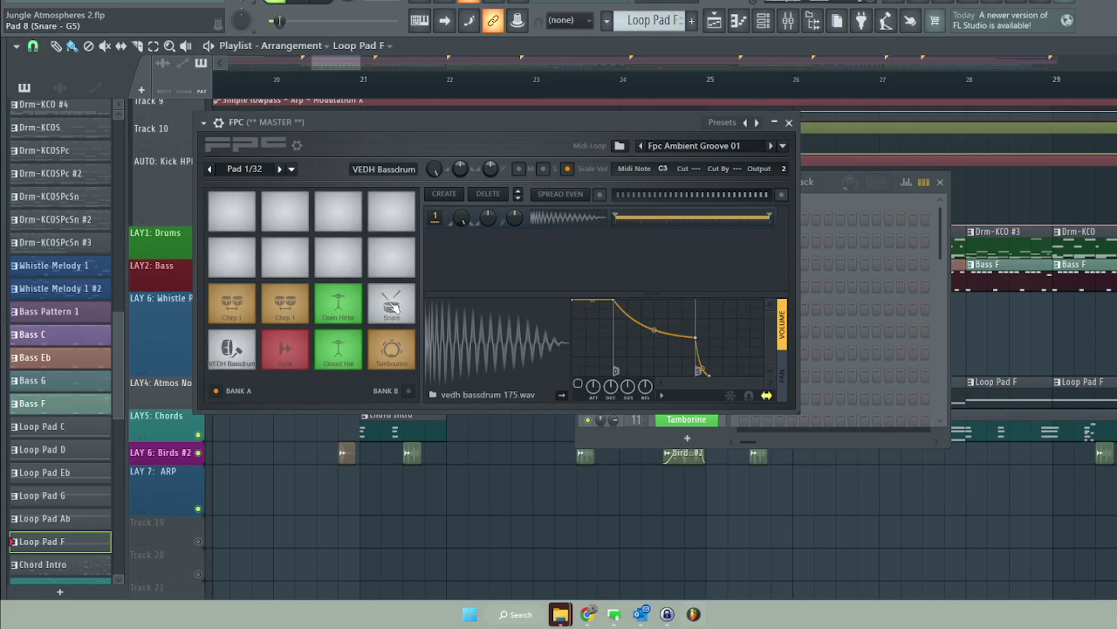
Audition the two Chirp 1 pads and the Duck pad.
left_click(233, 307)
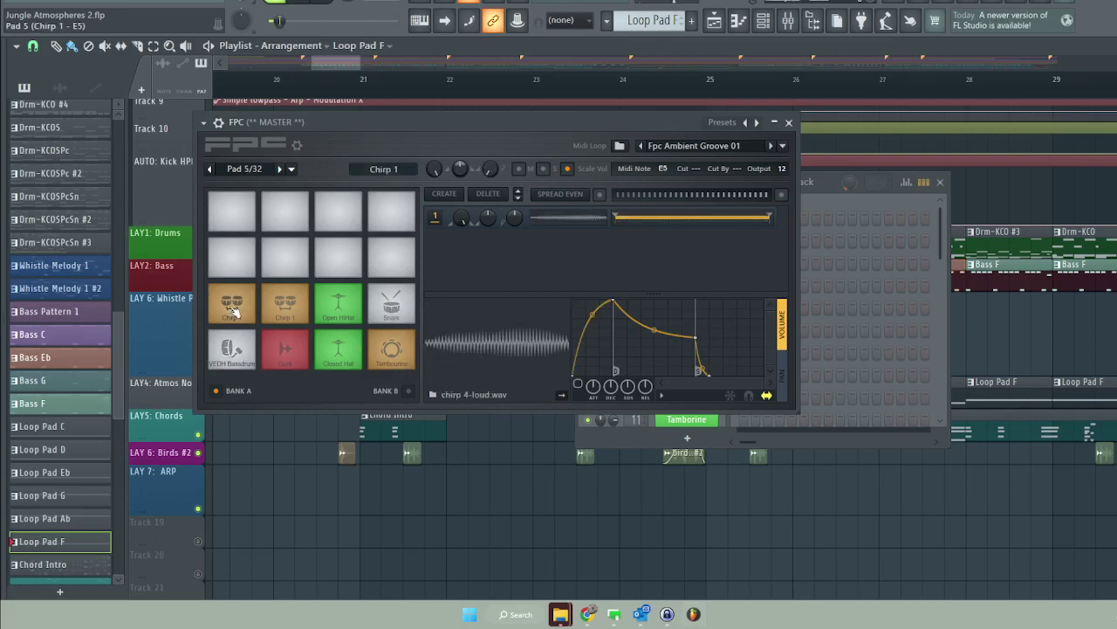
left_click(305, 317)
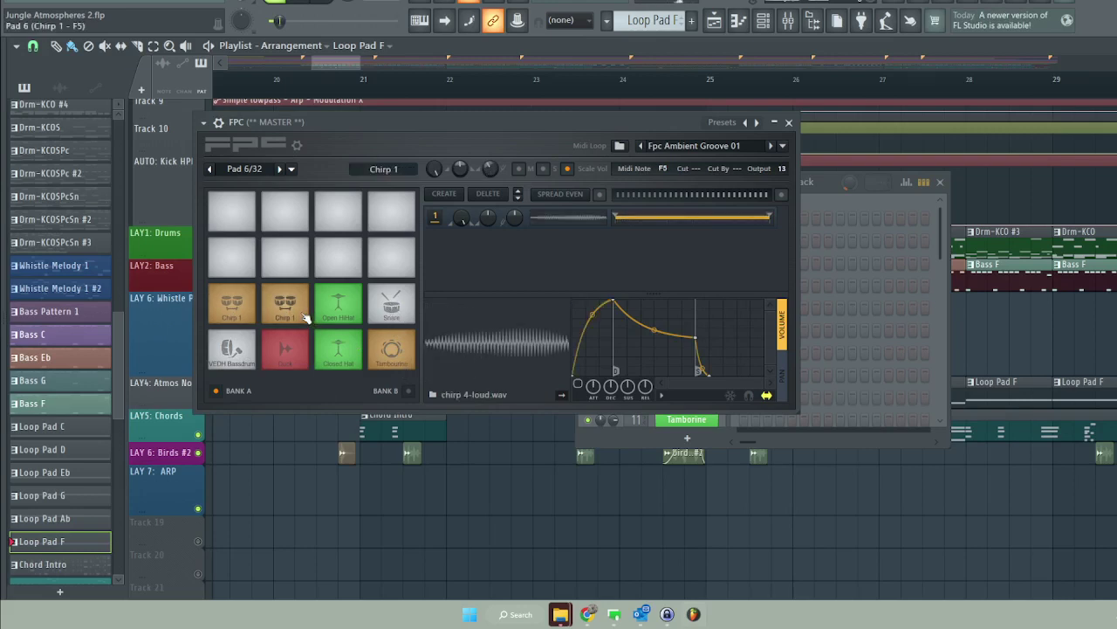
left_click(232, 307)
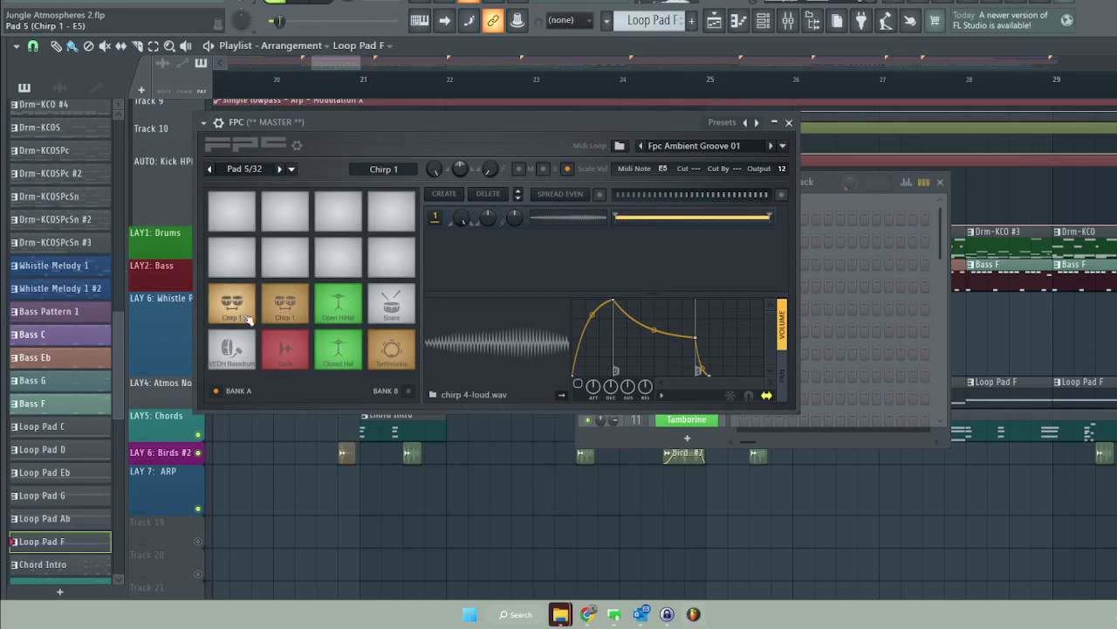
left_click(288, 315)
left_click(232, 307)
left_click(288, 315)
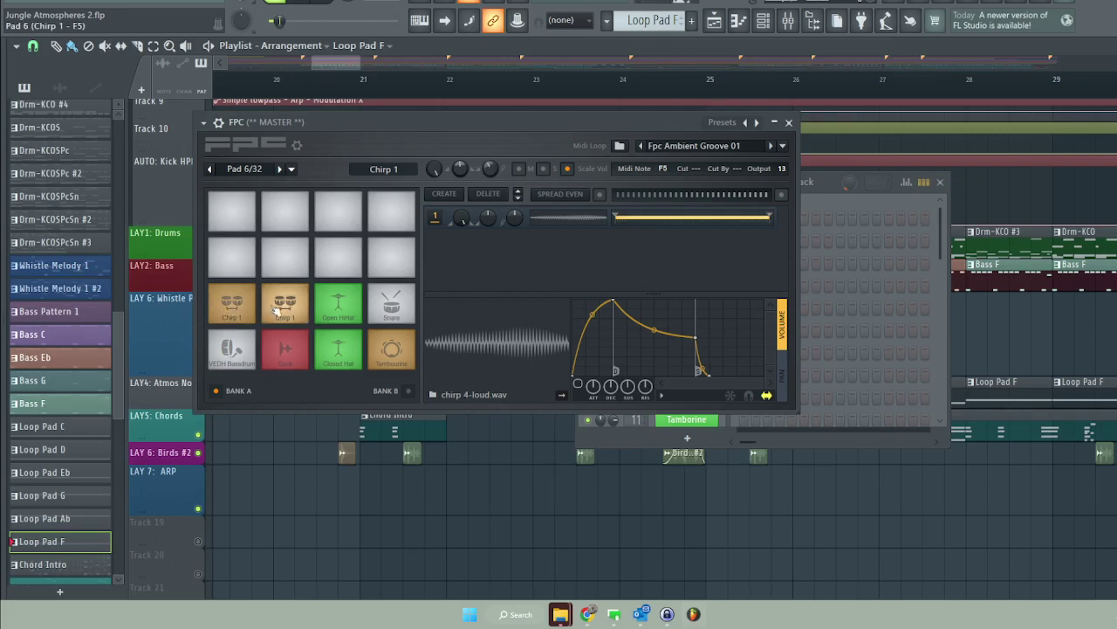
left_click(295, 357)
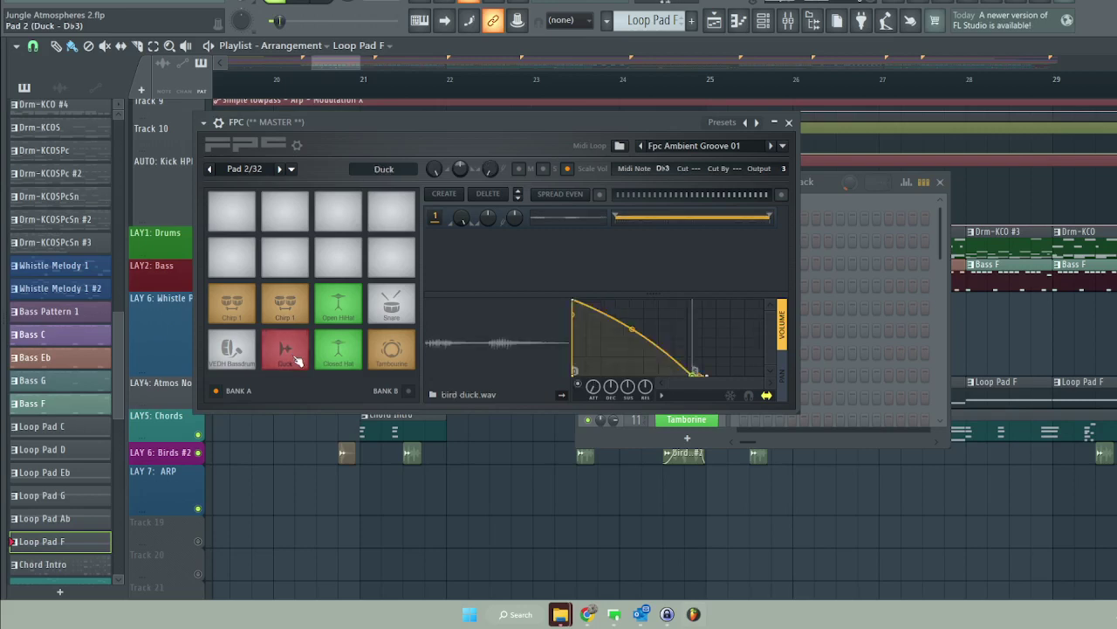
left_click(295, 358)
Audition the Open HiHat and Closed Hat pads.
left_click(352, 320)
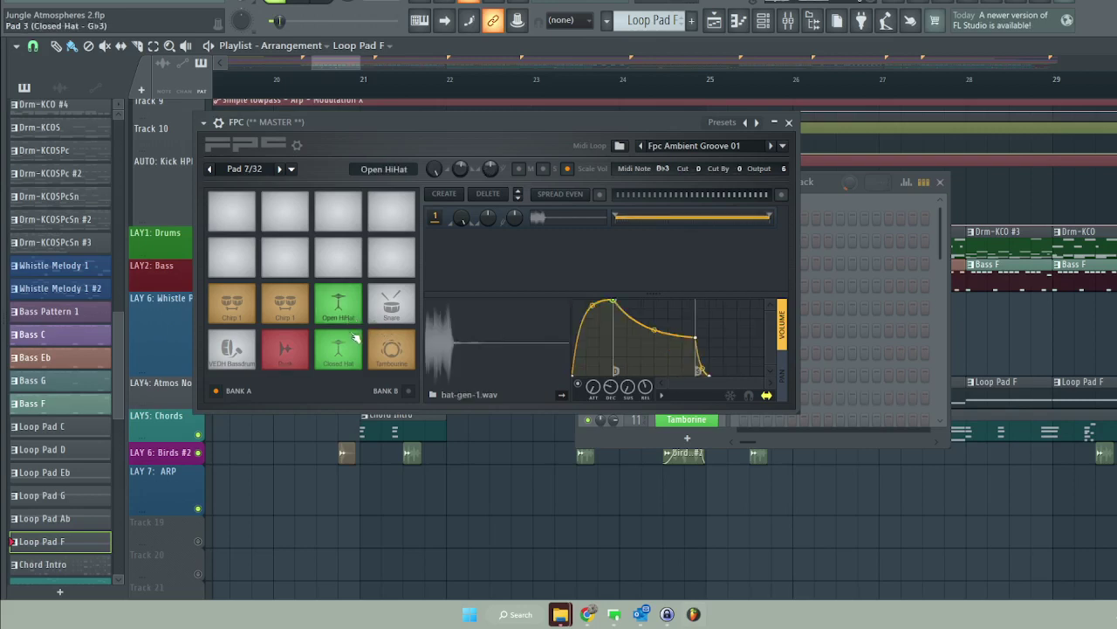
left_click(352, 312)
left_click(352, 312)
left_click(351, 358)
left_click(351, 358)
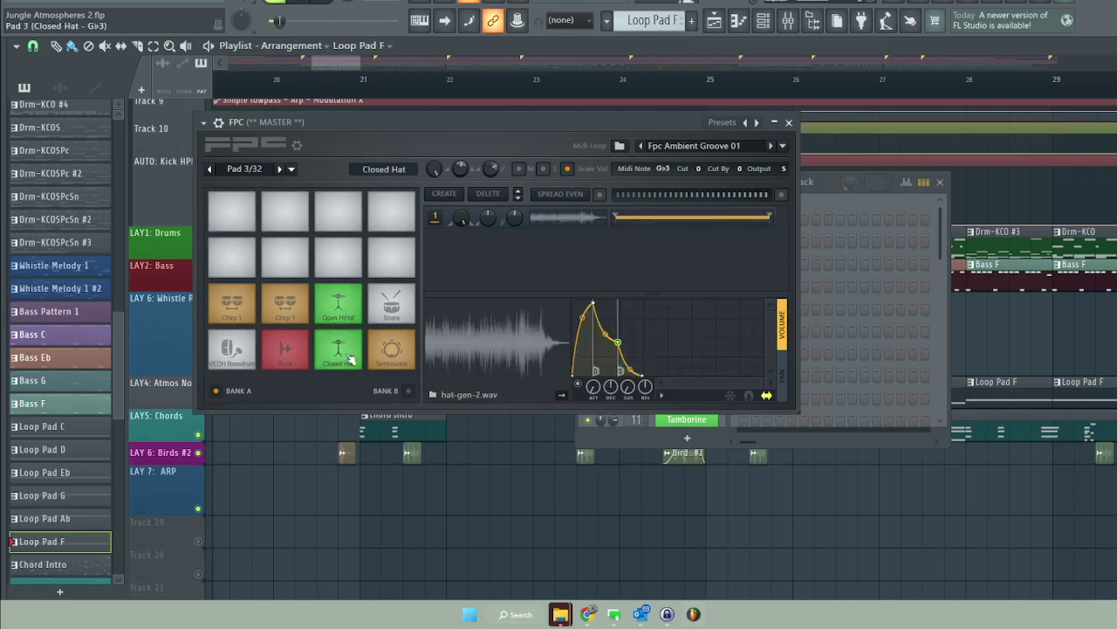
left_click(352, 358)
Audition the Tambourine and Snare pads.
left_click(392, 349)
left_click(392, 349)
left_click(392, 349)
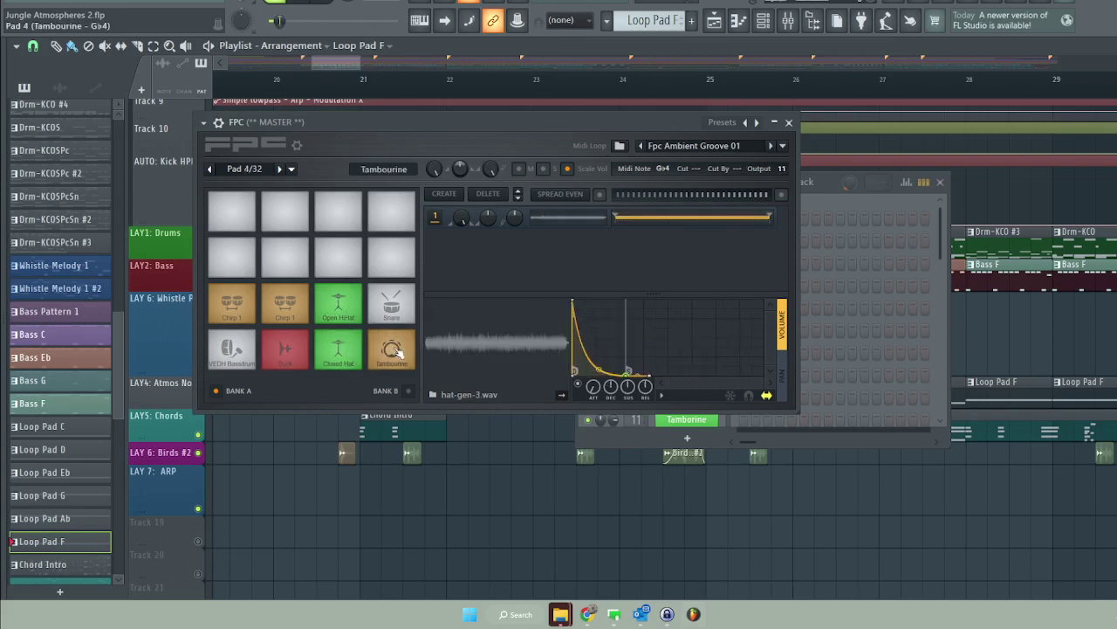
left_click(392, 349)
left_click(385, 304)
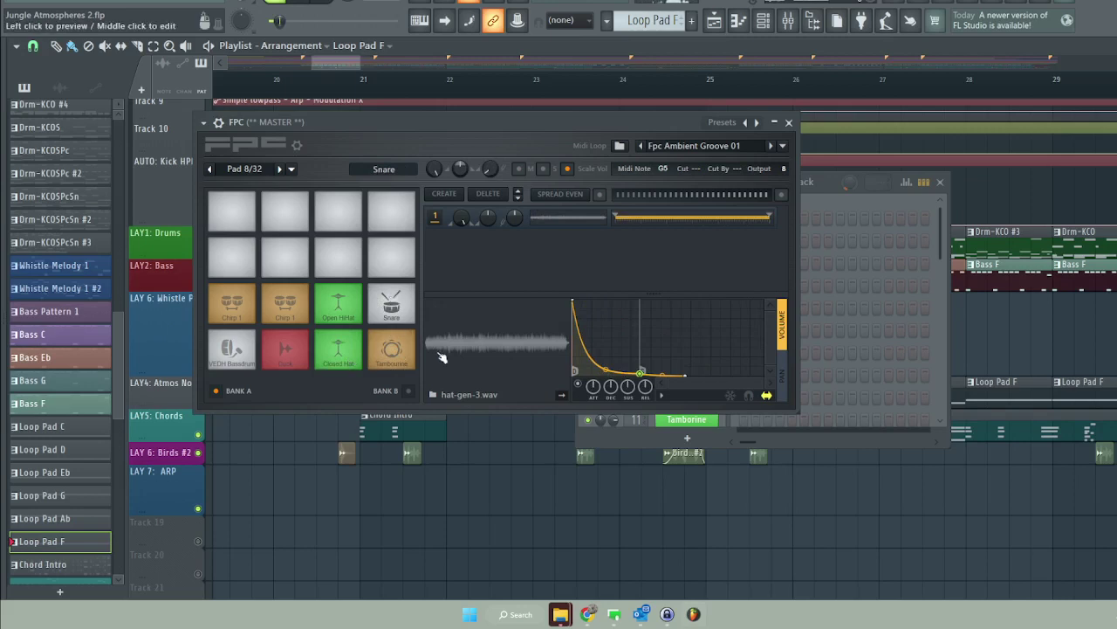
Turn down the Snare pad's release, preview the result, and minimize the FPC window.
left_click(407, 308)
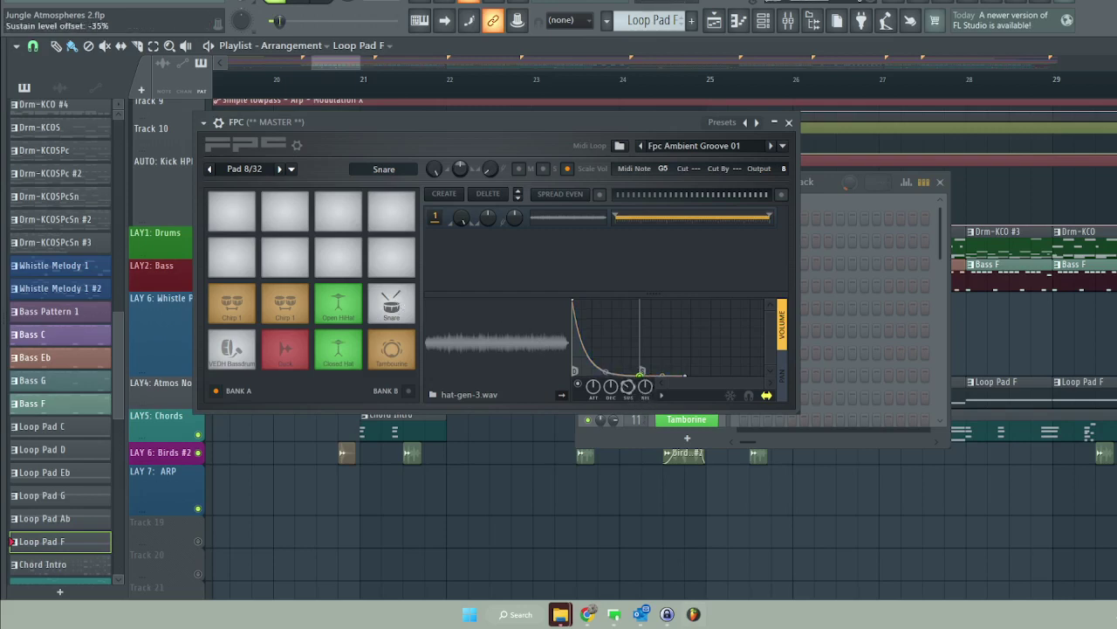
left_click_drag(645, 385, 645, 391)
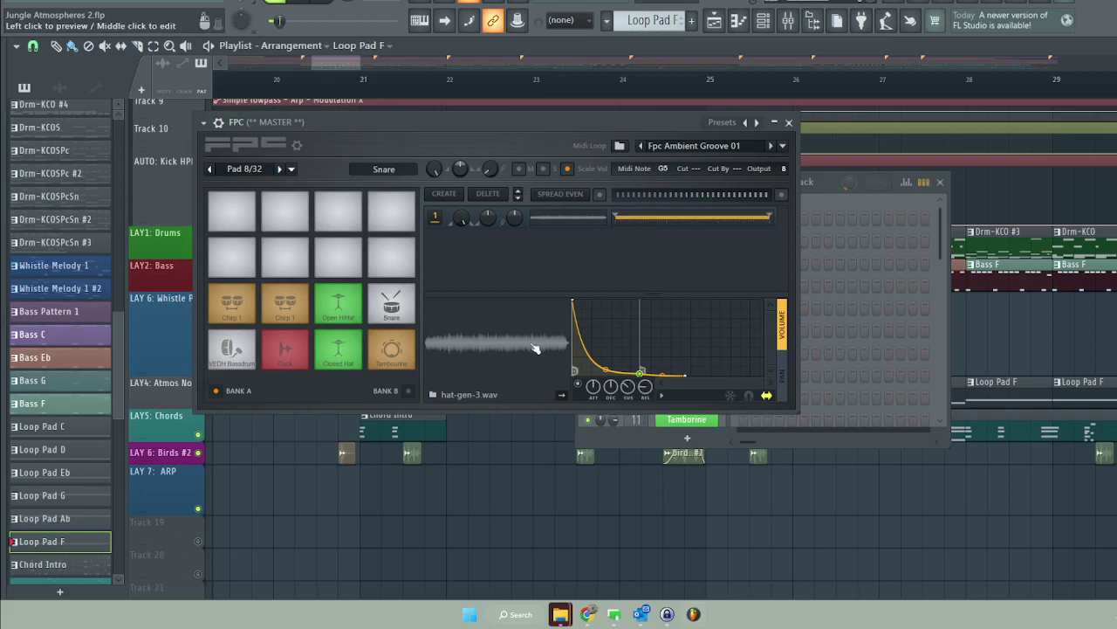
left_click(494, 339)
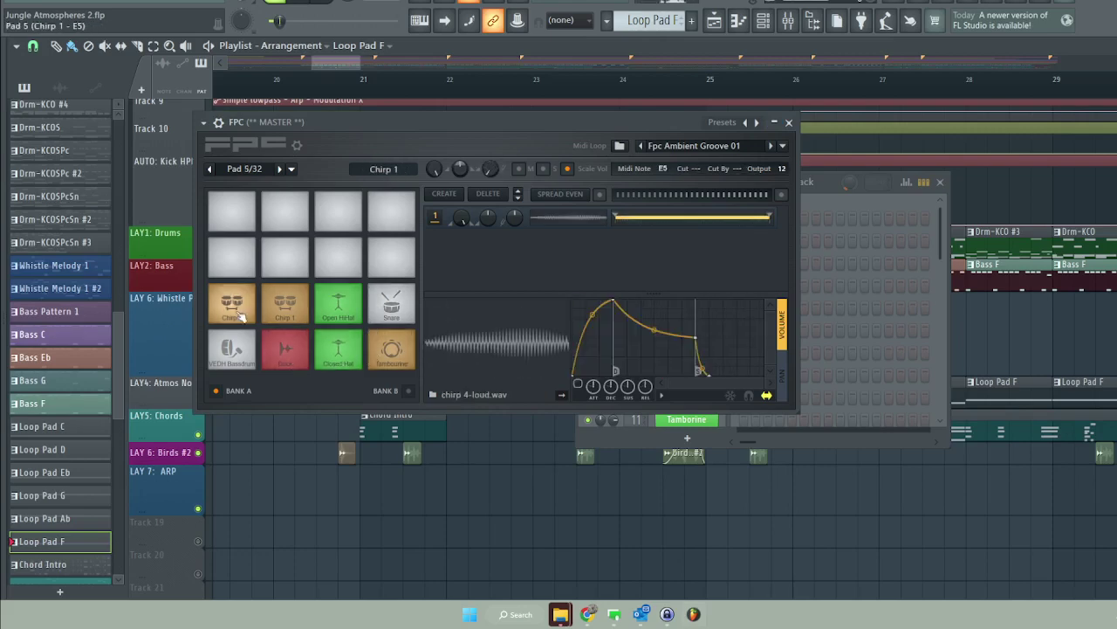
left_click(775, 123)
Solo LAY1: Drums, close the channel rack, and play the drums from bar 5.
right_click(197, 252)
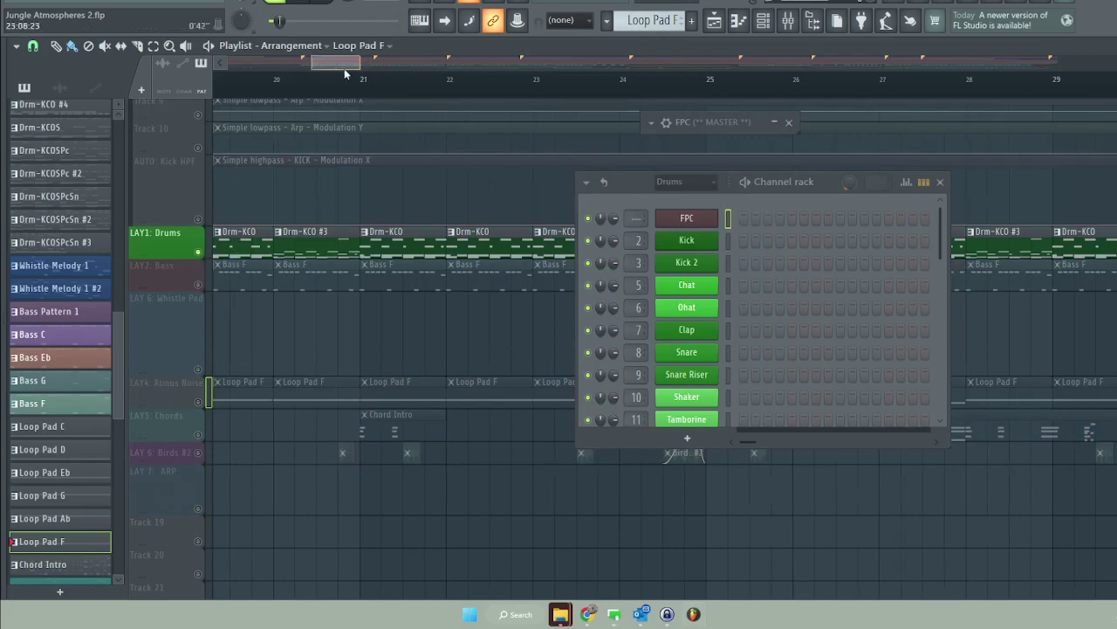
left_click_drag(344, 68, 307, 61)
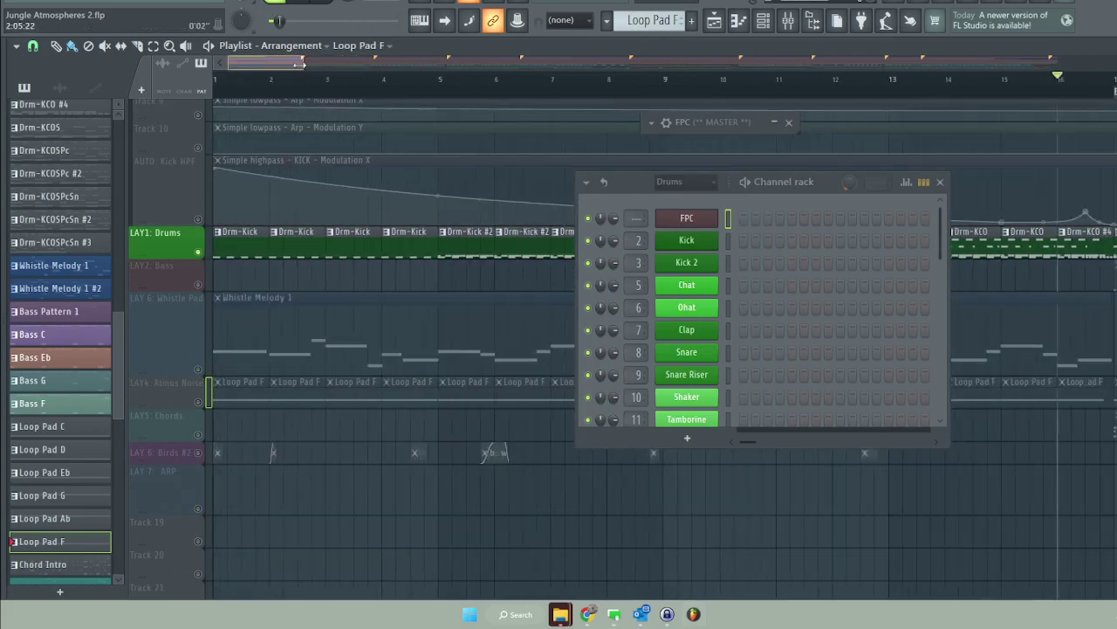
left_click(940, 182)
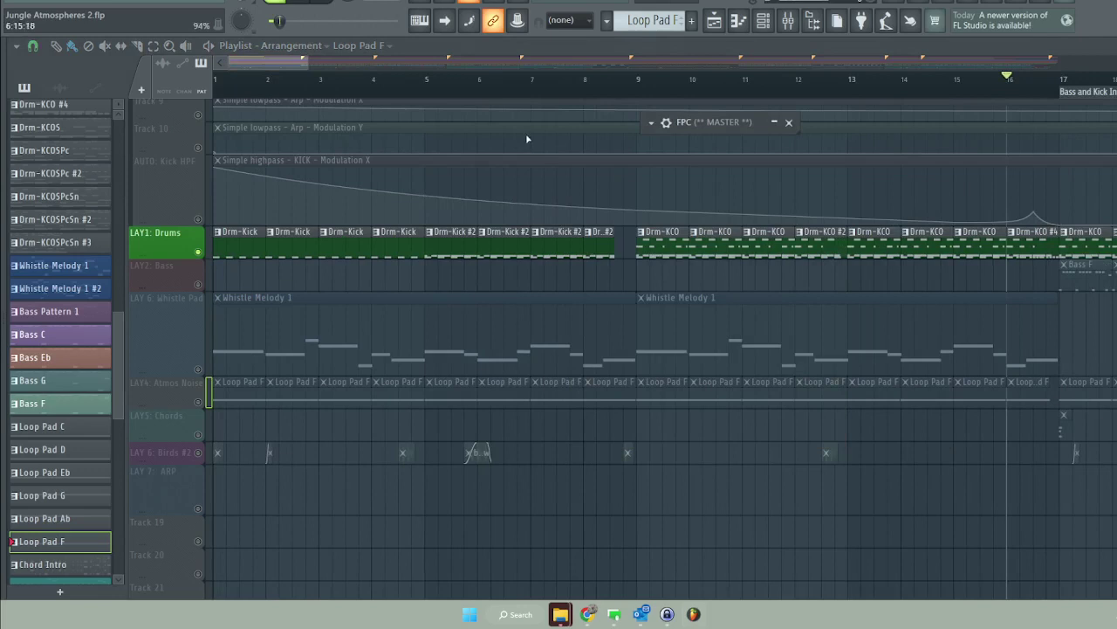
left_click(424, 83)
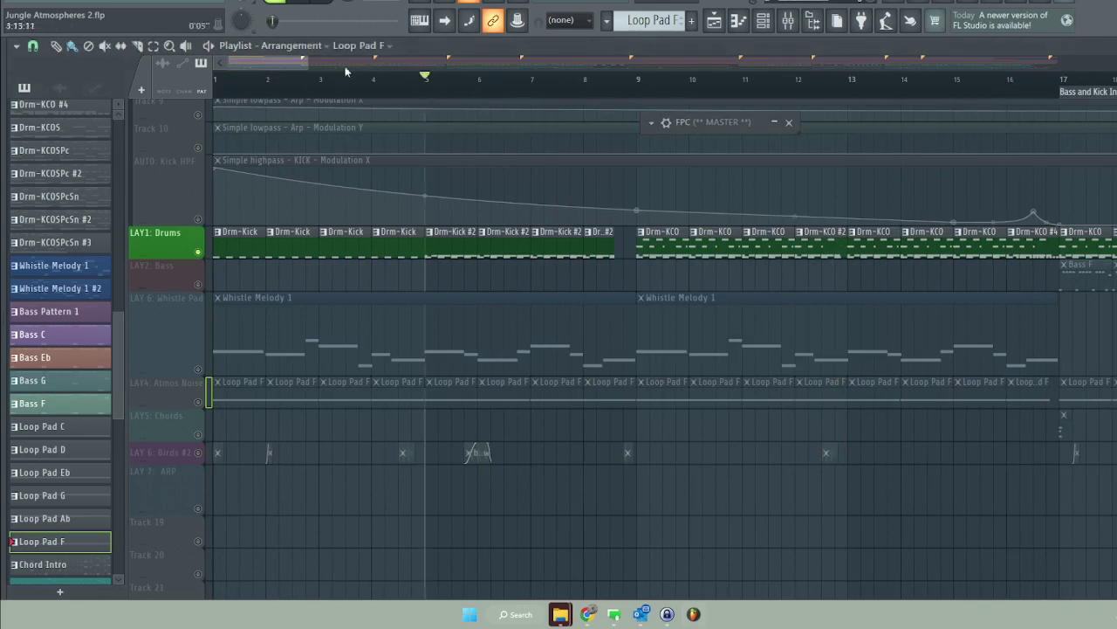
left_click(304, 1)
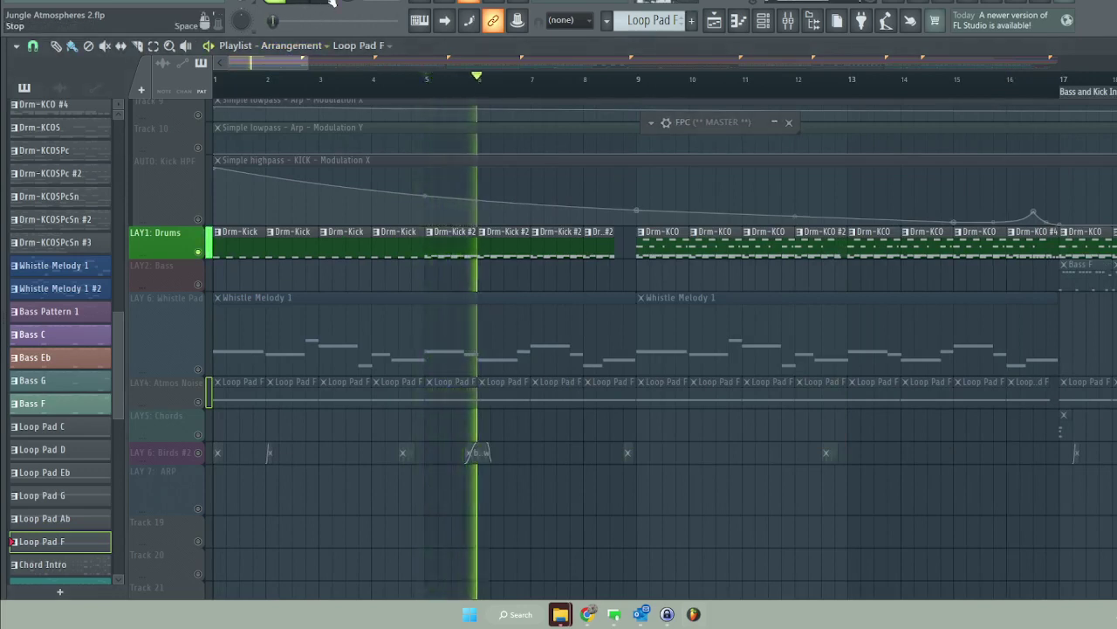
left_click(332, 2)
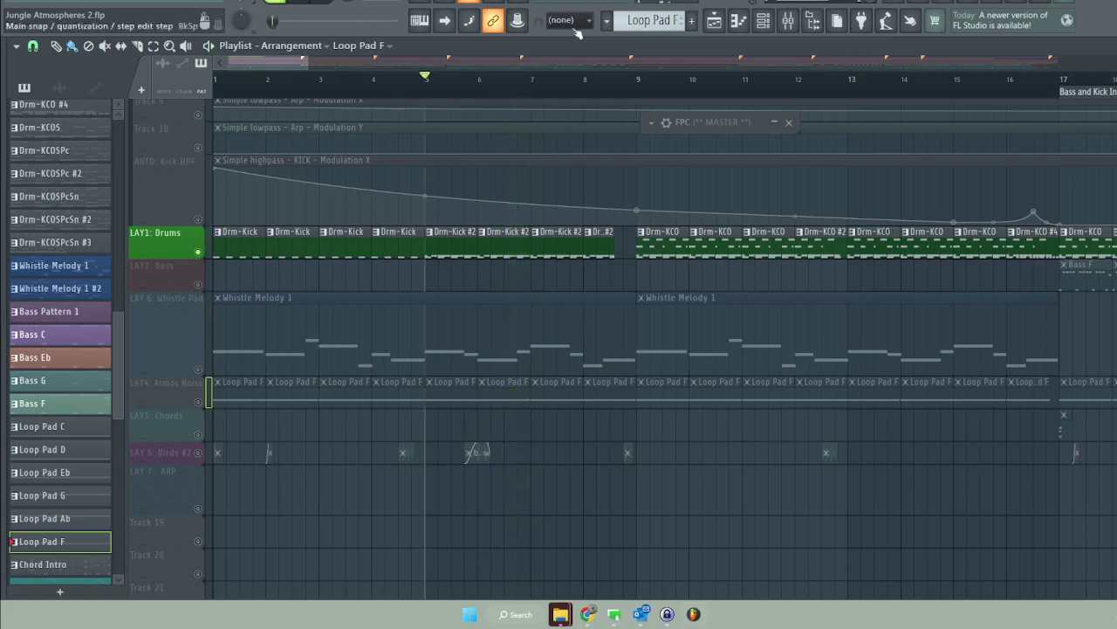
Play the soloed drums from bar 9, then from bar 16 into Bass and Kick In.
left_click(643, 81)
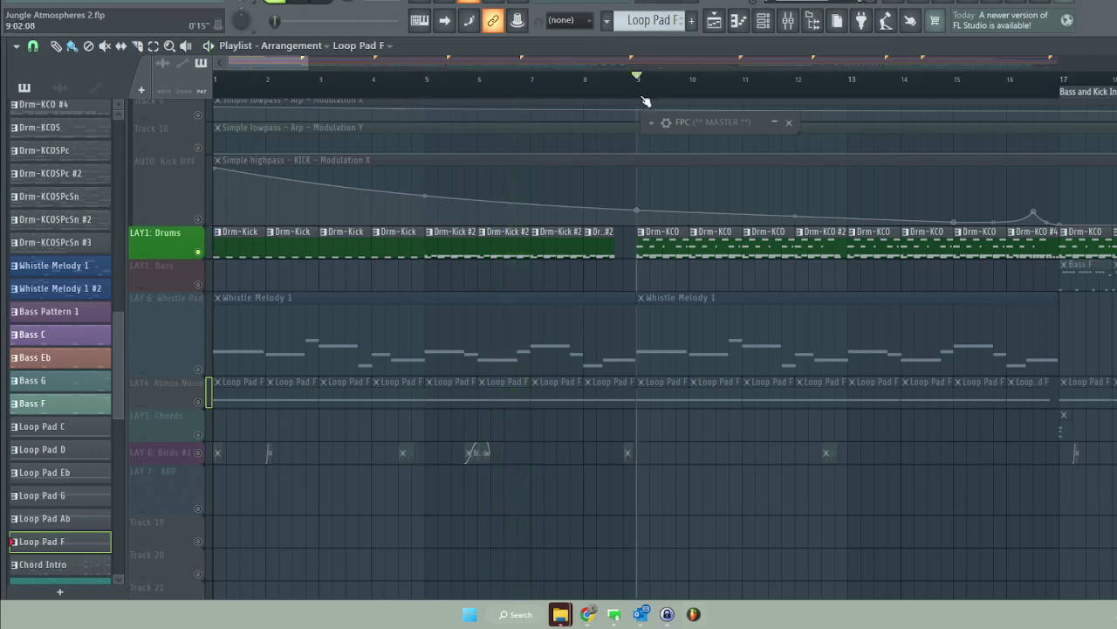
left_click(304, 1)
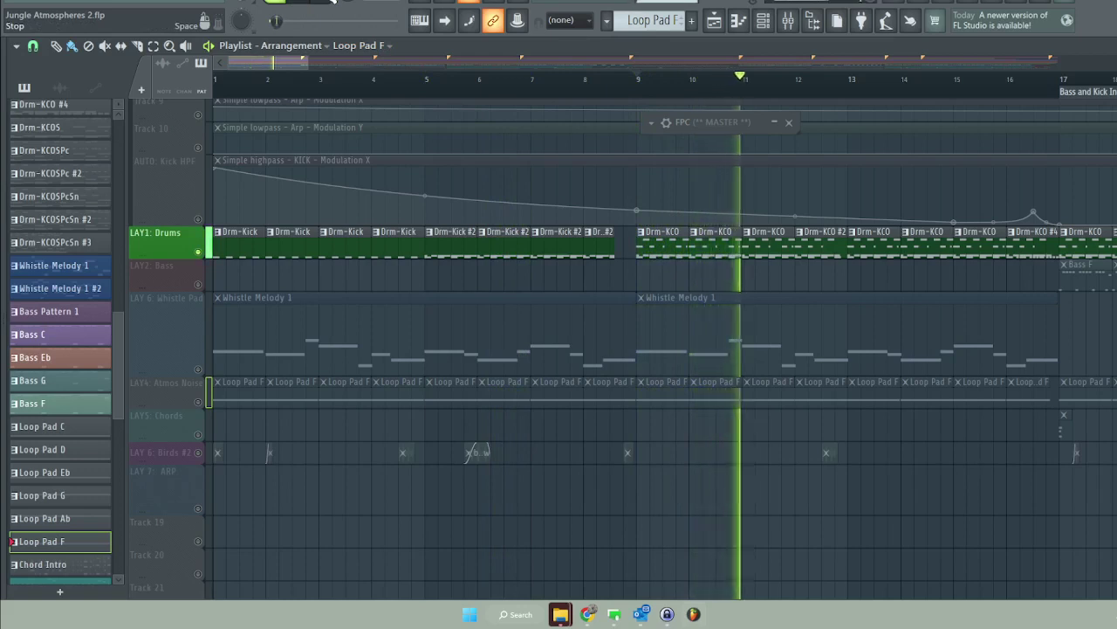
left_click(333, 1)
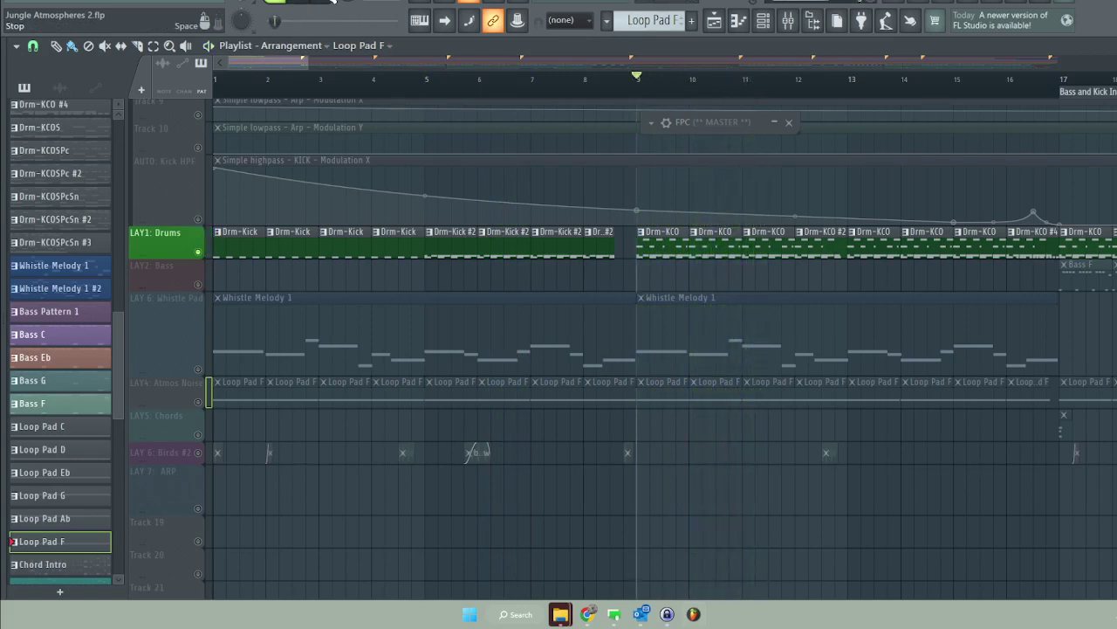
left_click_drag(282, 65, 320, 64)
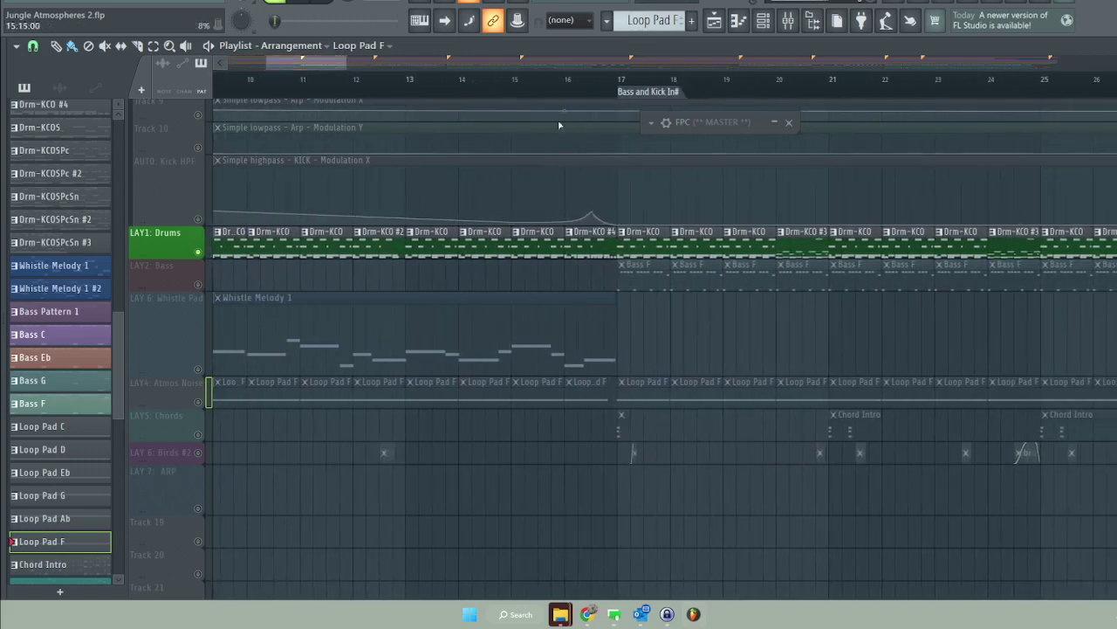
left_click(564, 85)
left_click(337, 1)
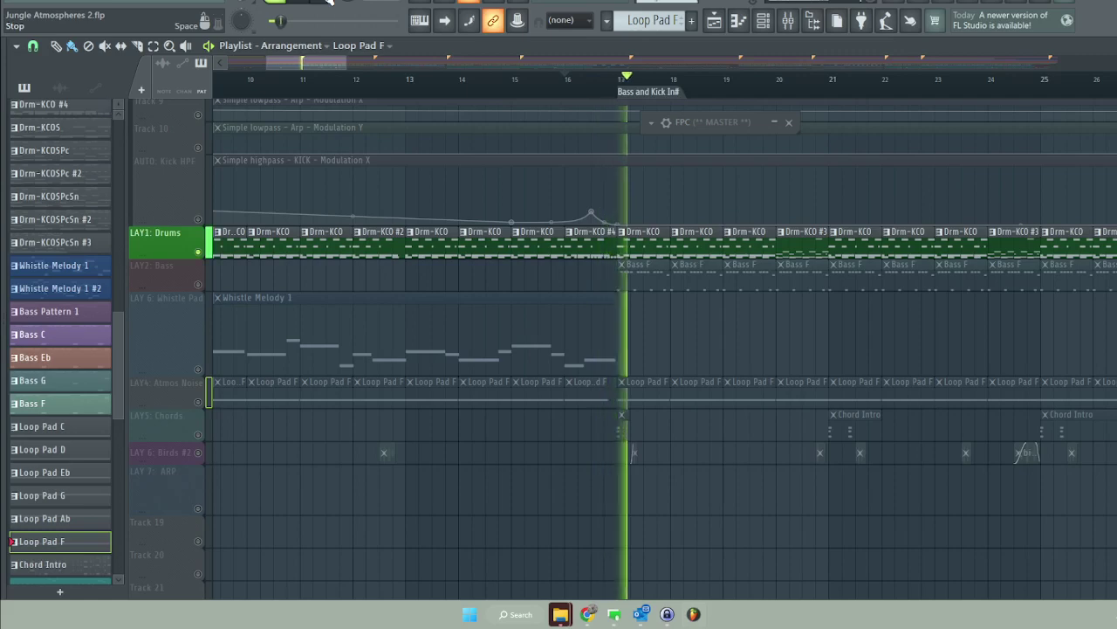
left_click(336, 1)
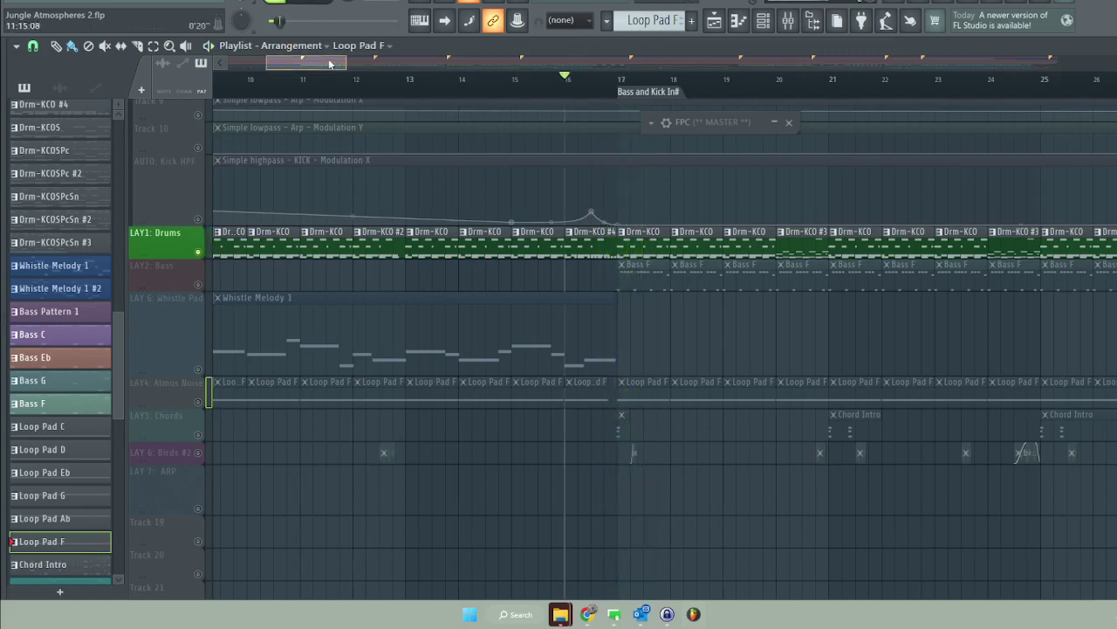
Play from the Chord Drop at bar 49, then view the Drm-KCOSPcSn pattern's notes.
left_click_drag(331, 63, 487, 73)
left_click(489, 91)
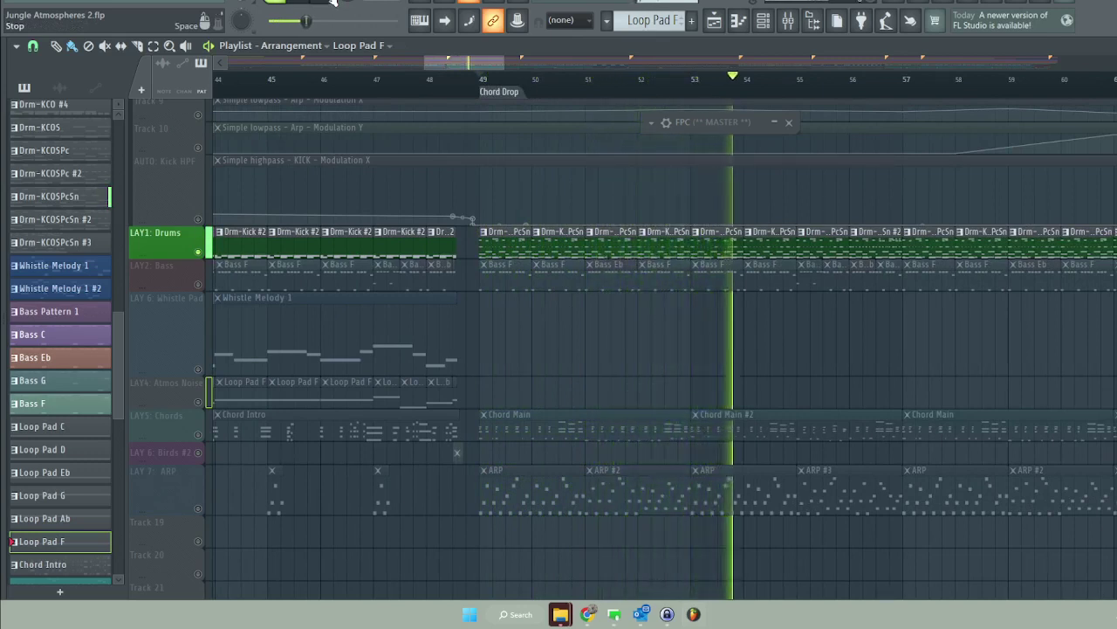
left_click(332, 2)
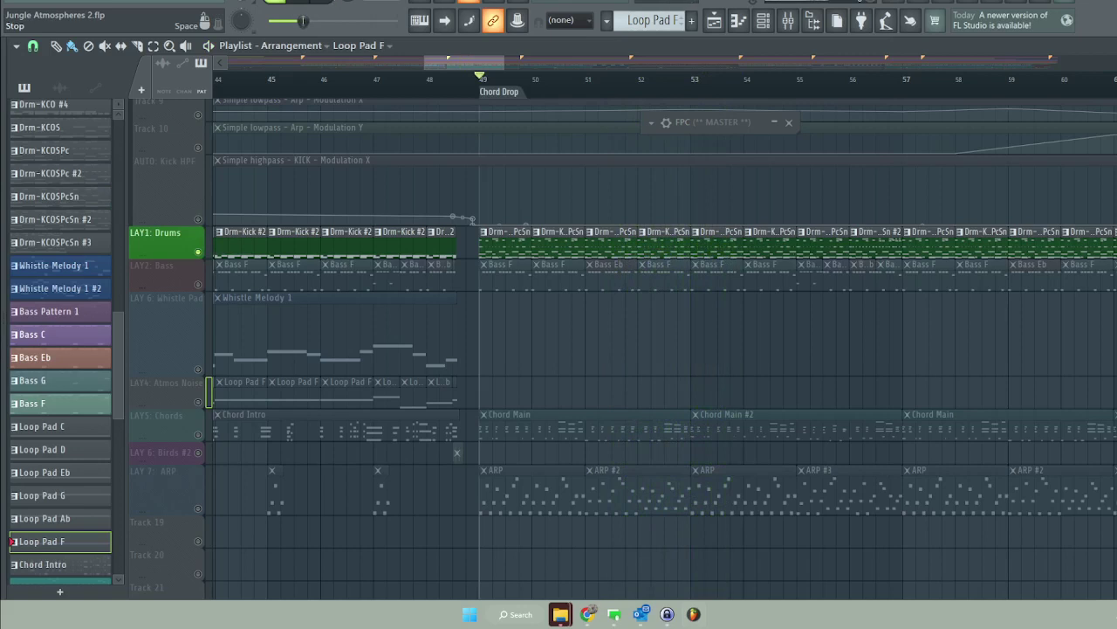
double_click(696, 246)
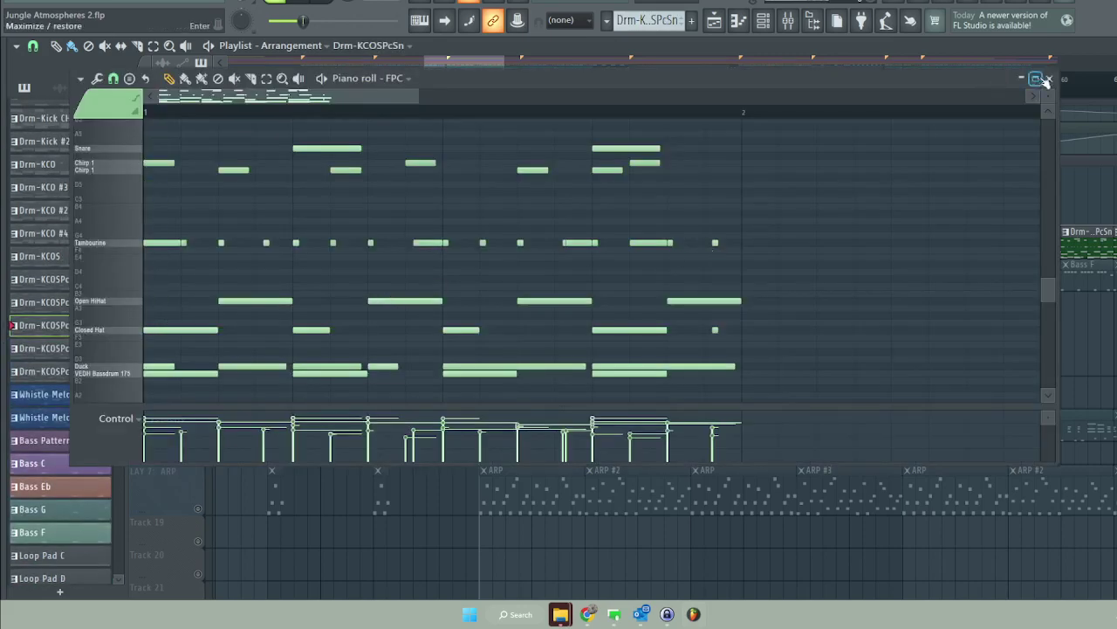
left_click(1048, 78)
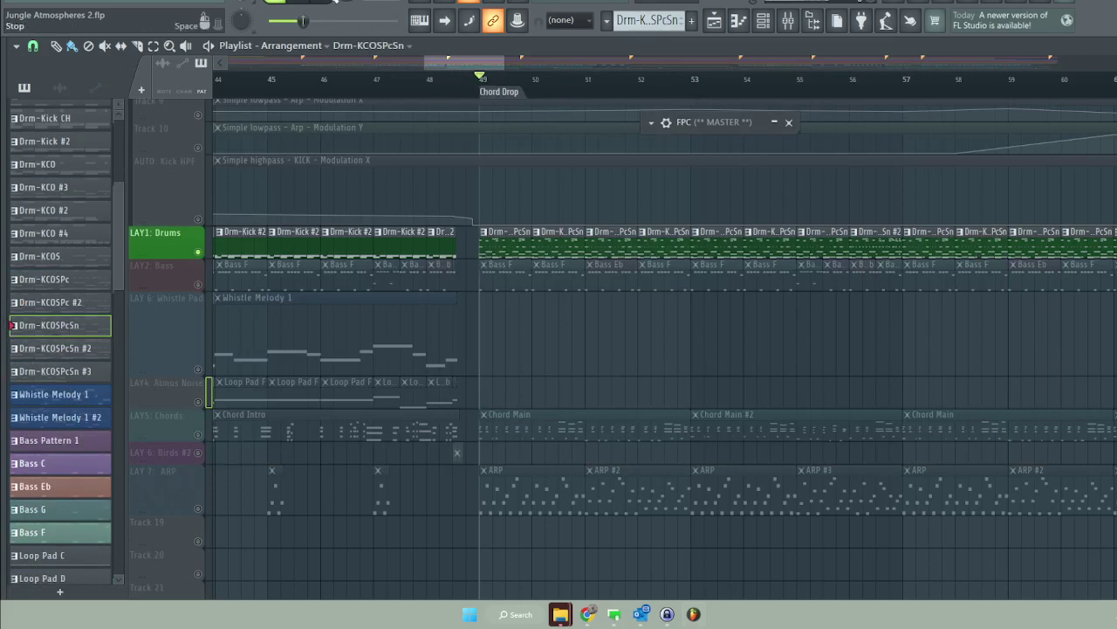
Briefly play from bar 49, then mute the LAY1 Drums layer.
key("space")
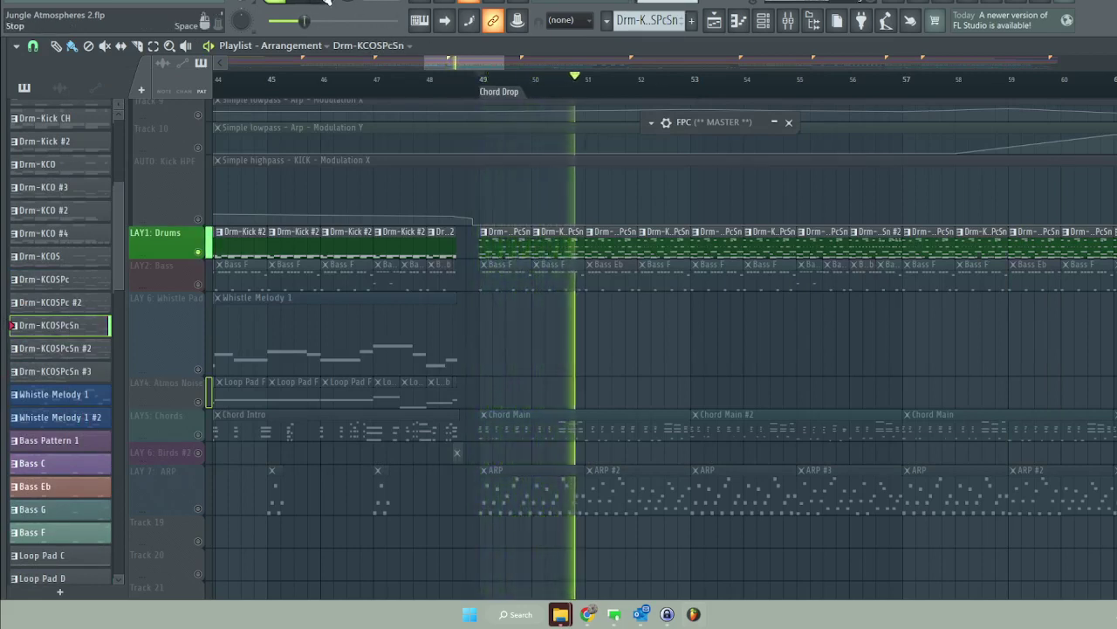
left_click(325, 1)
left_click(206, 259)
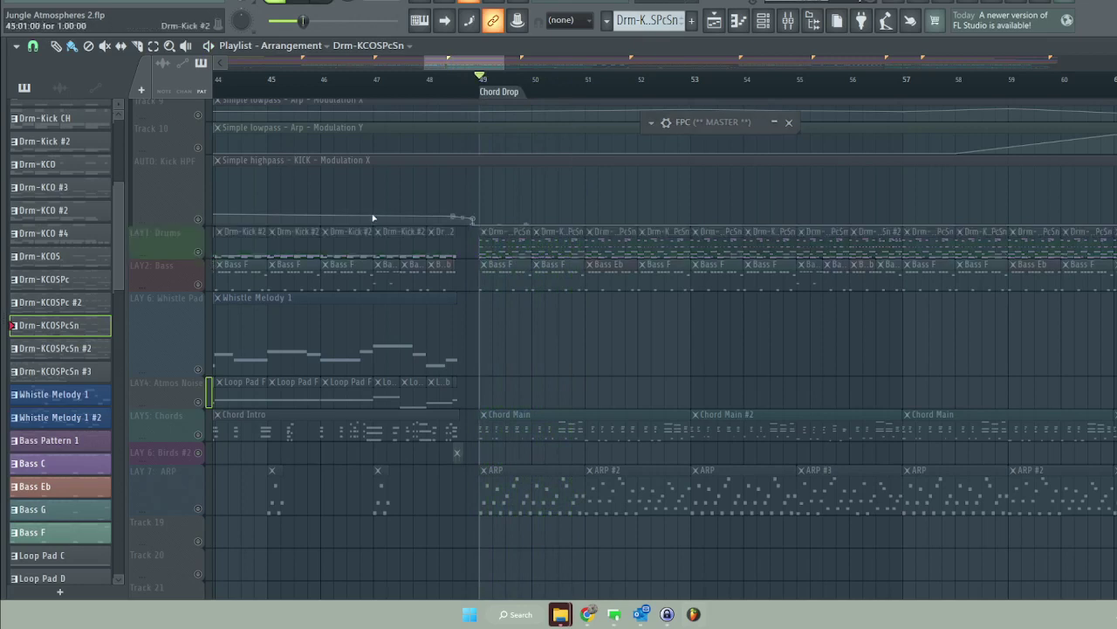
Show the Channel rack with its channel group dropdown expanded.
left_click(763, 20)
left_click(681, 181)
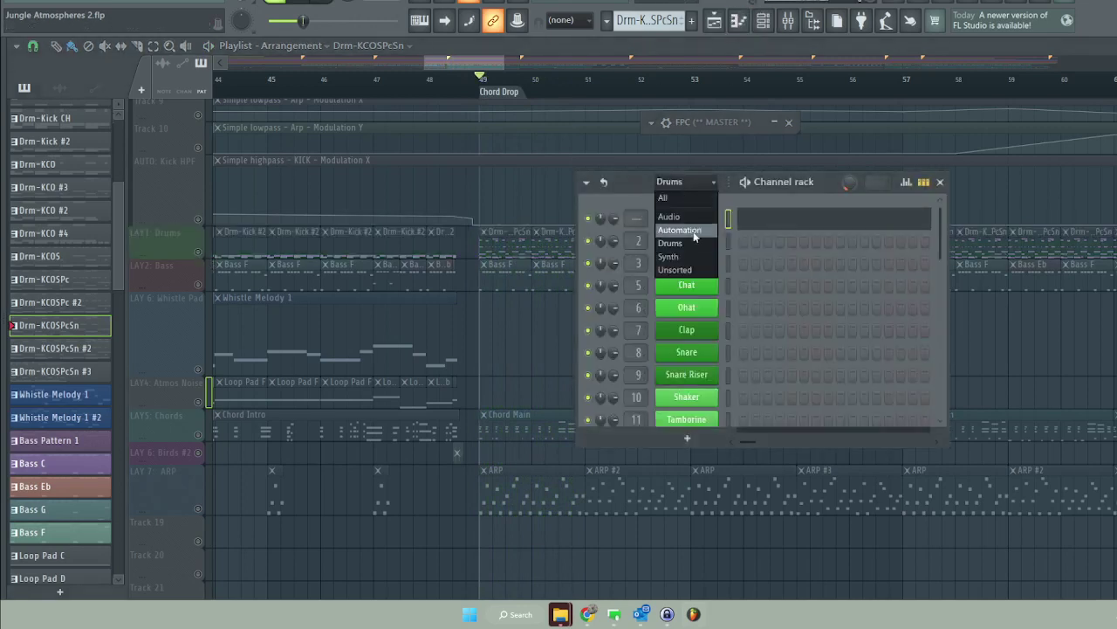
left_click(701, 243)
left_click(701, 181)
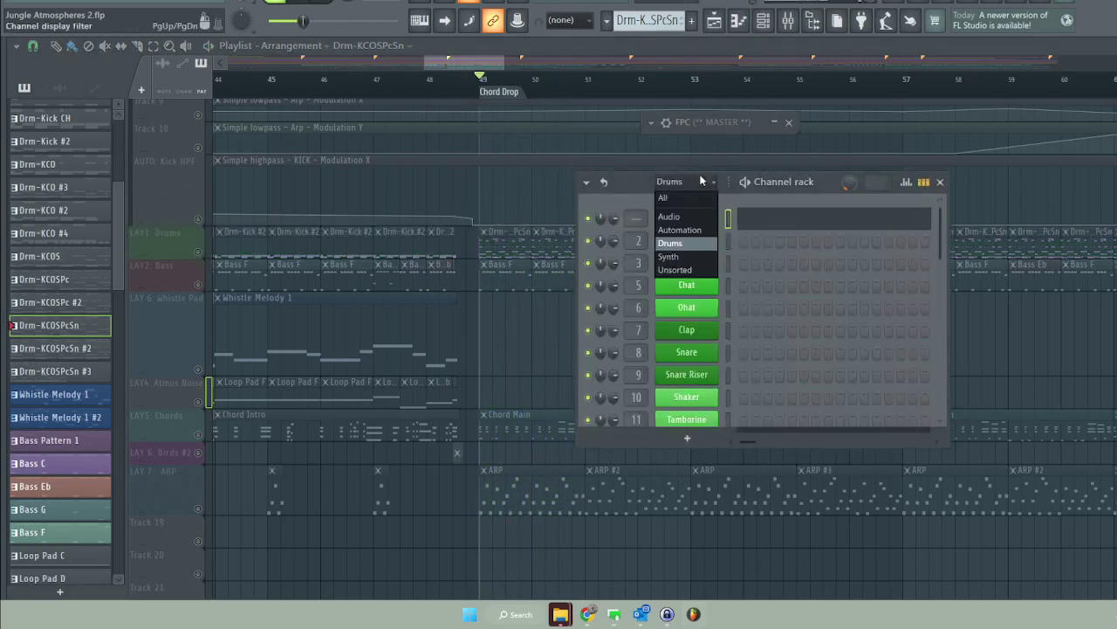
Filter the Channel rack to Synth and inspect the Bass channel's Serum Bird Bass oscillators and FX.
left_click(669, 256)
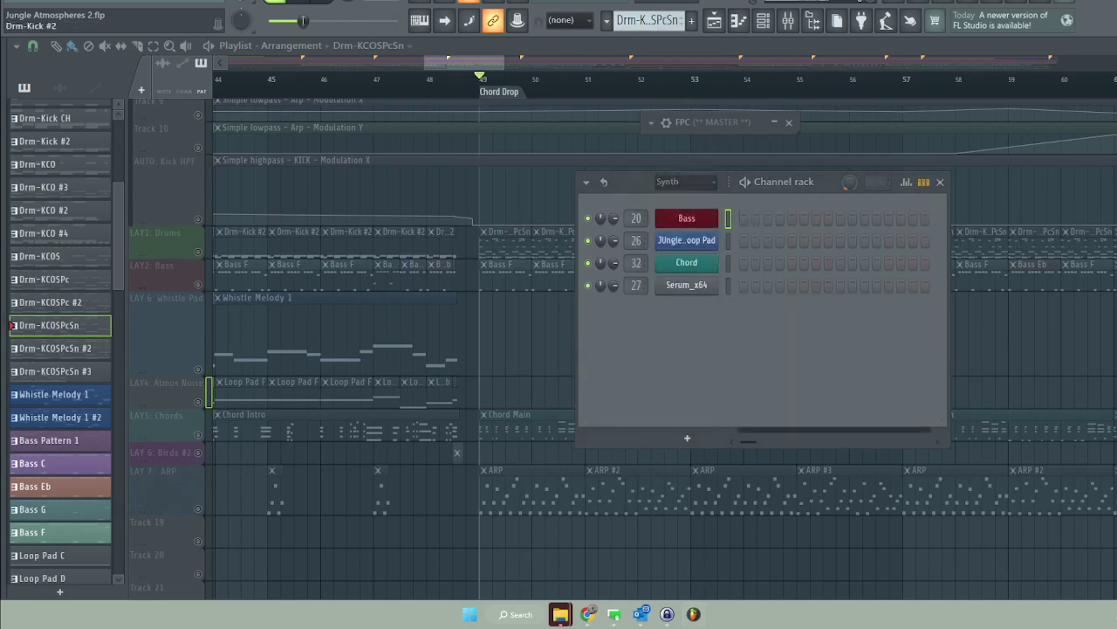
left_click(686, 219)
left_click_drag(623, 120, 748, 77)
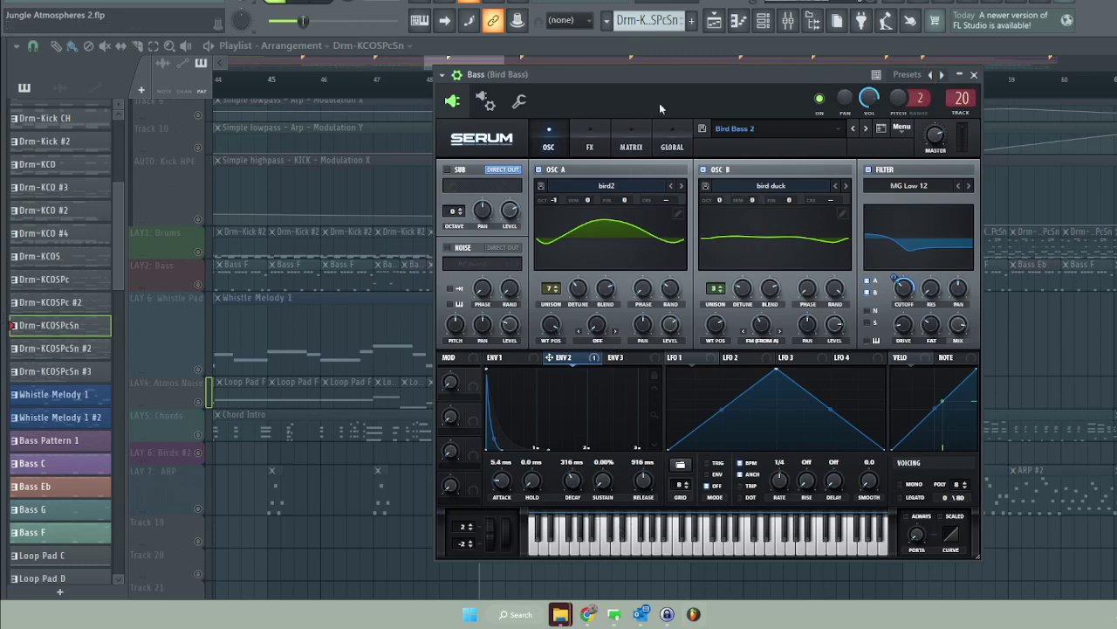
left_click(595, 145)
left_click(549, 147)
left_click(959, 75)
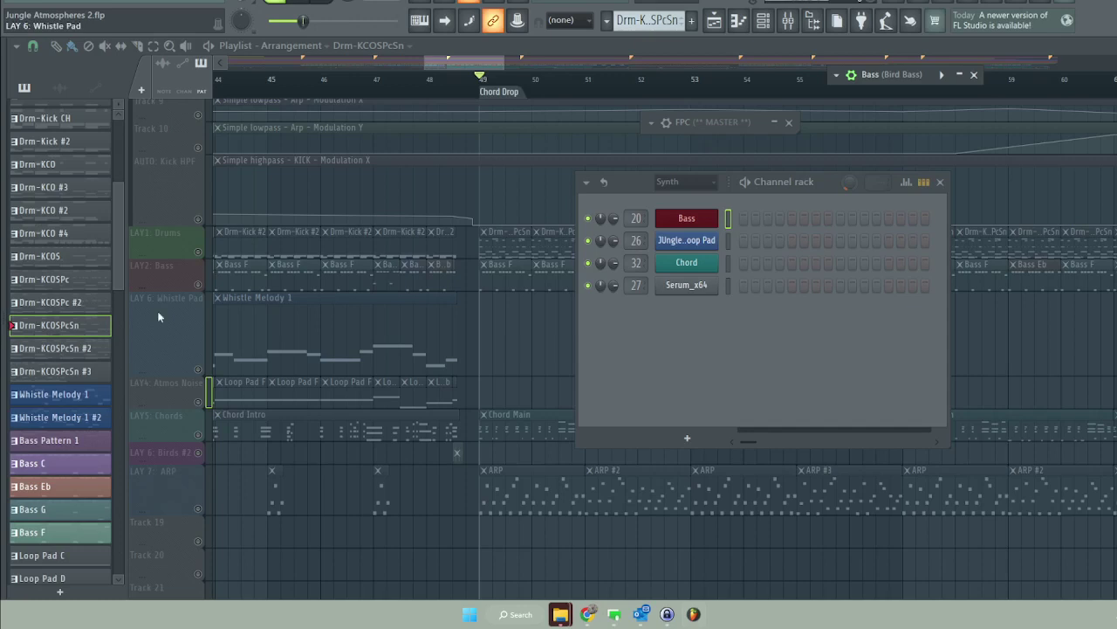
Unmute LAY2 Bass and play from bar 49 to about bar 55.
left_click(197, 284)
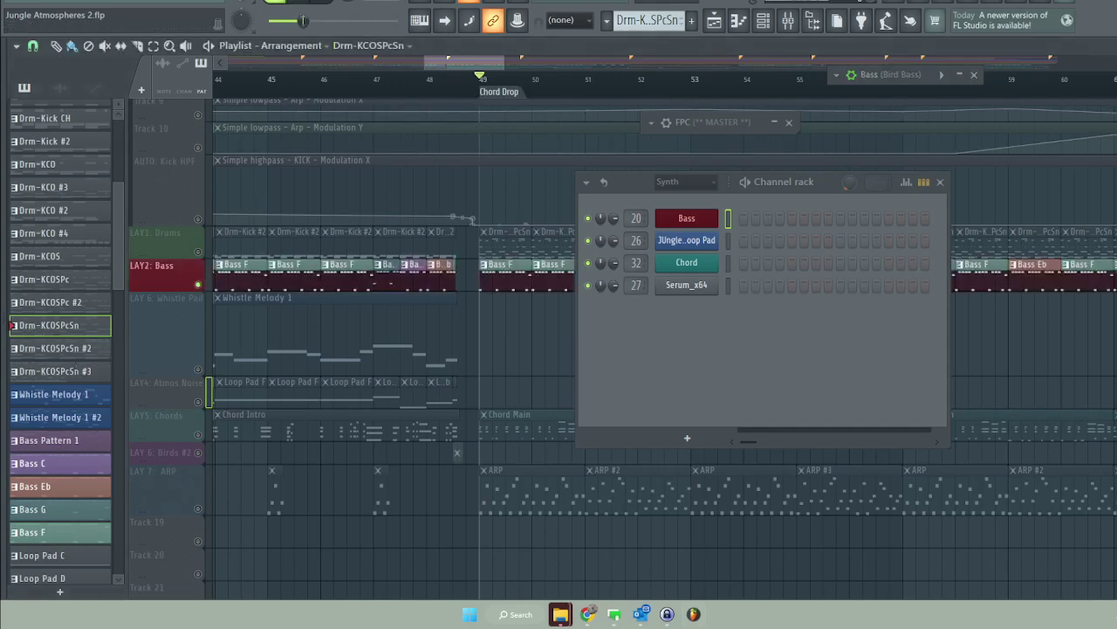
key("space")
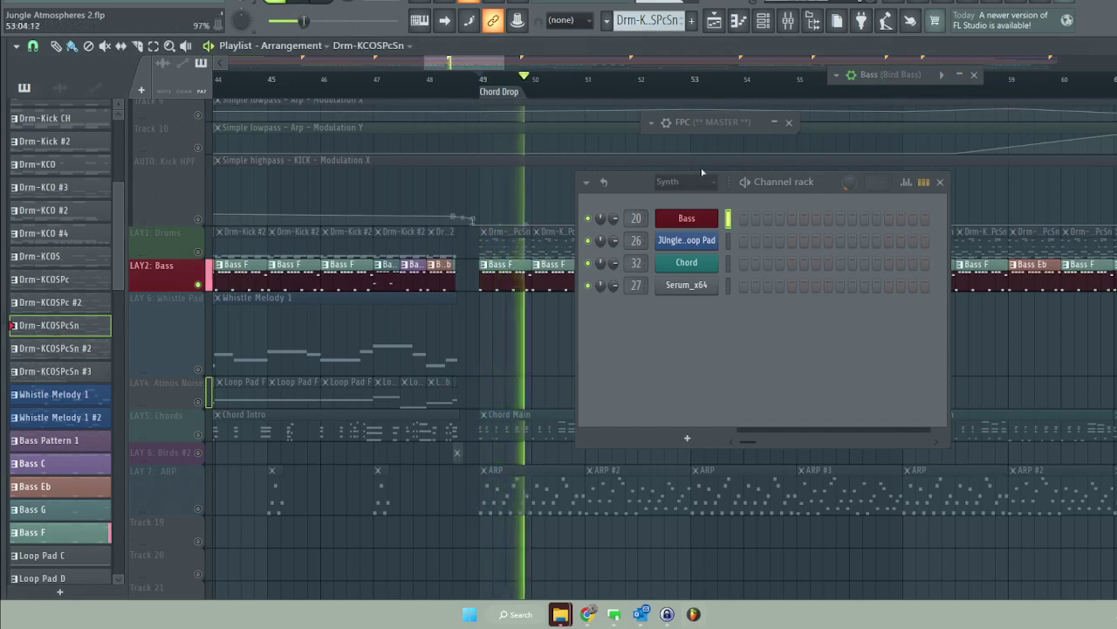
left_click_drag(624, 186, 743, 88)
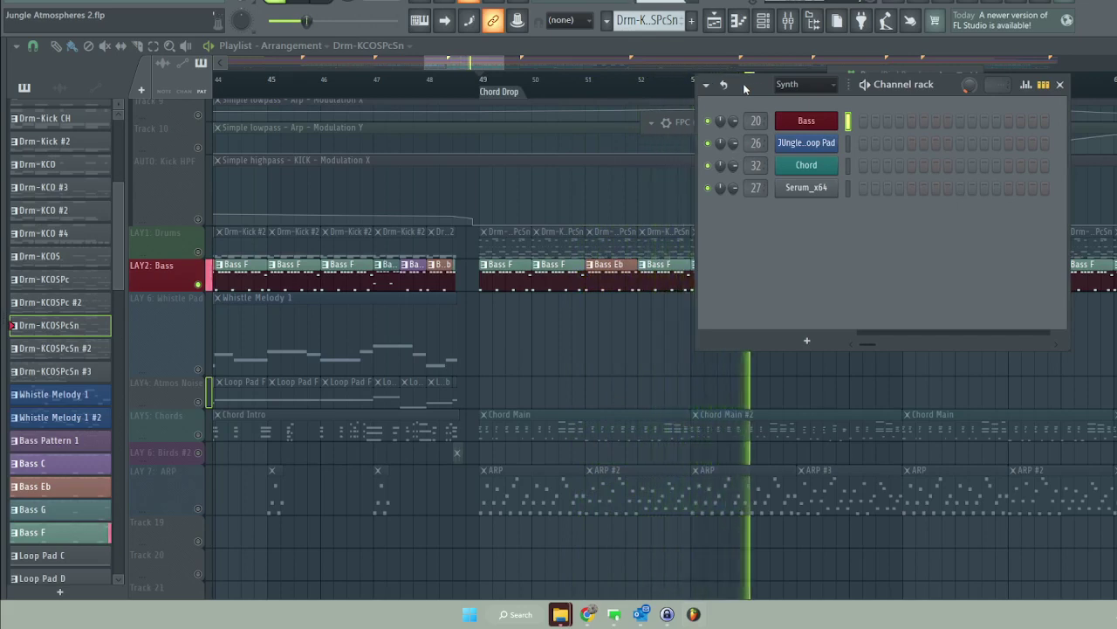
left_click_drag(745, 89, 390, 141)
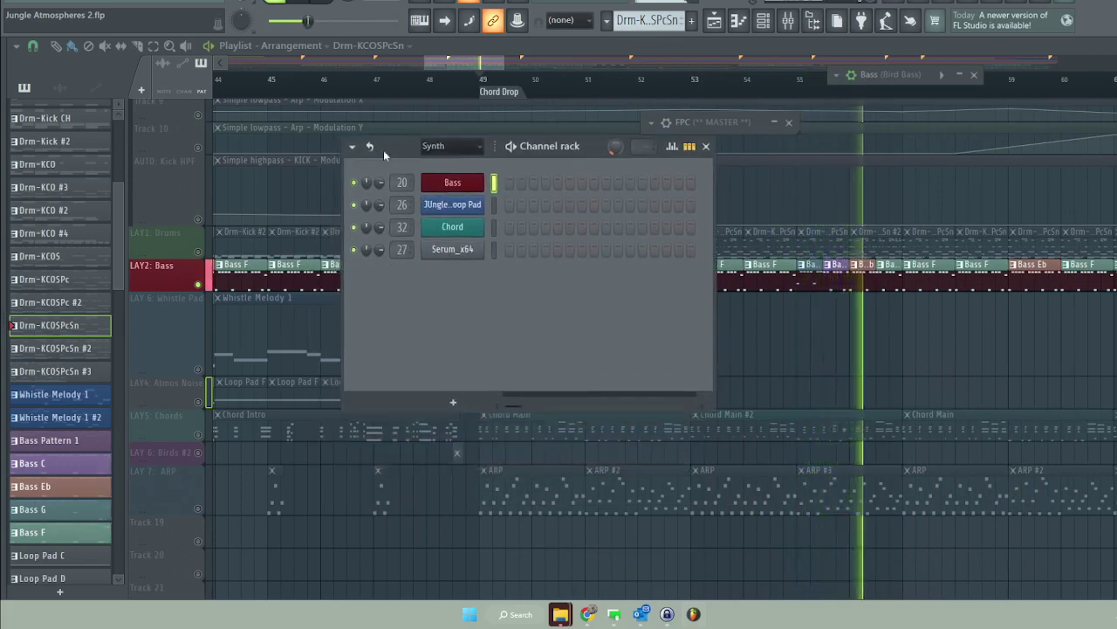
left_click(339, 7)
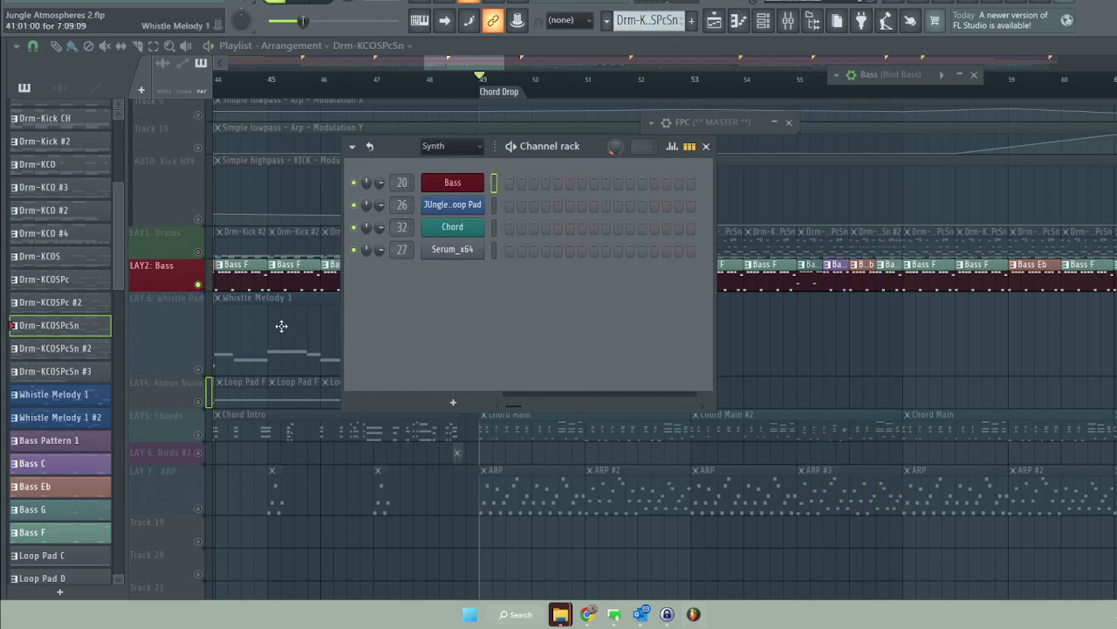
Unmute the LAY 6 Whistle Pad layer and mute LAY2 Bass.
left_click_drag(513, 147, 793, 156)
left_click(198, 370)
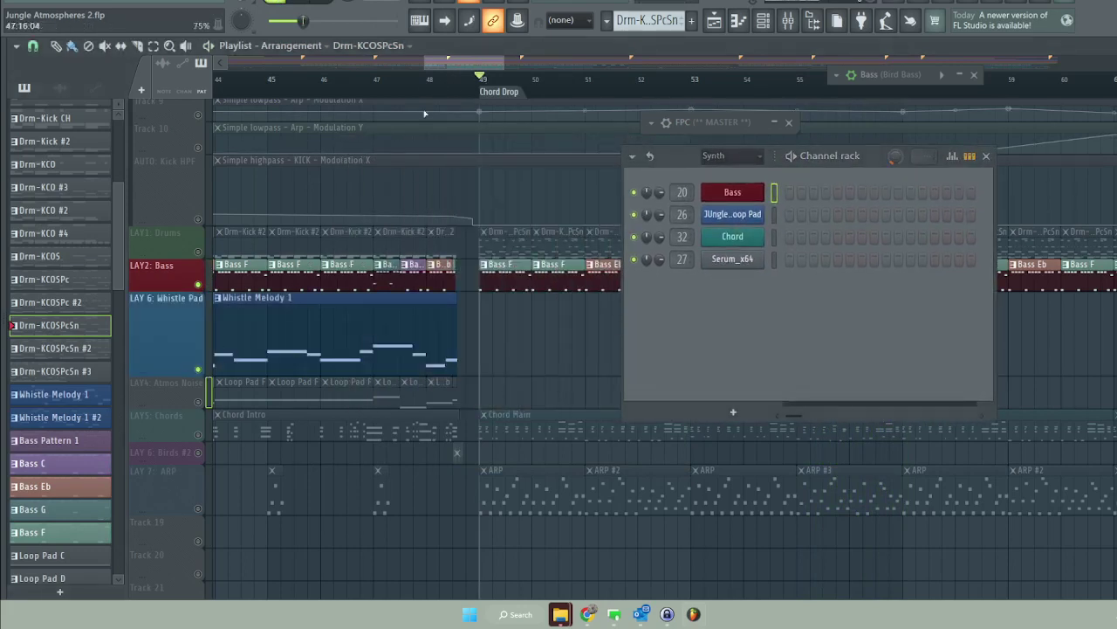
left_click(199, 284)
scroll(268, 120, "left", 6)
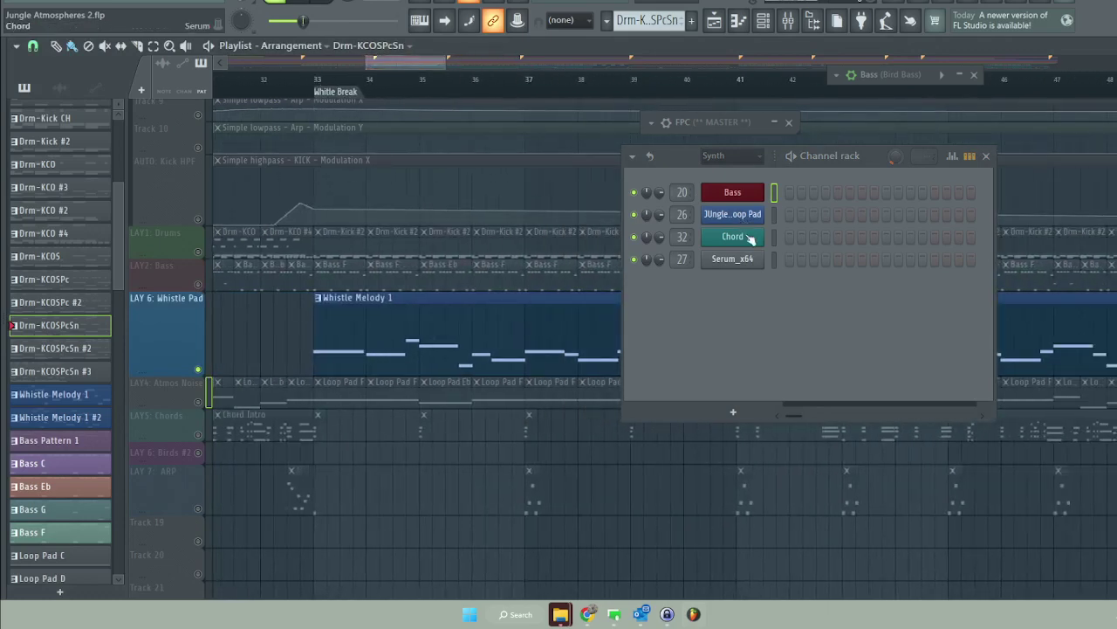
Check the channel group filter and select the Whistle Melody 1 pattern.
left_click(732, 155)
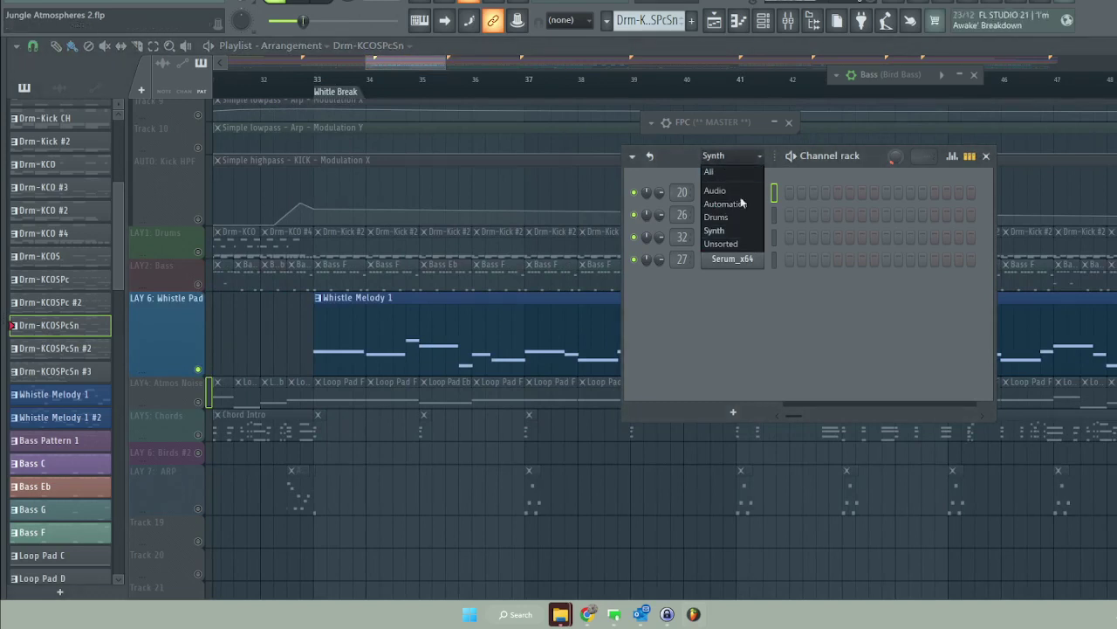
left_click(774, 373)
left_click(442, 301)
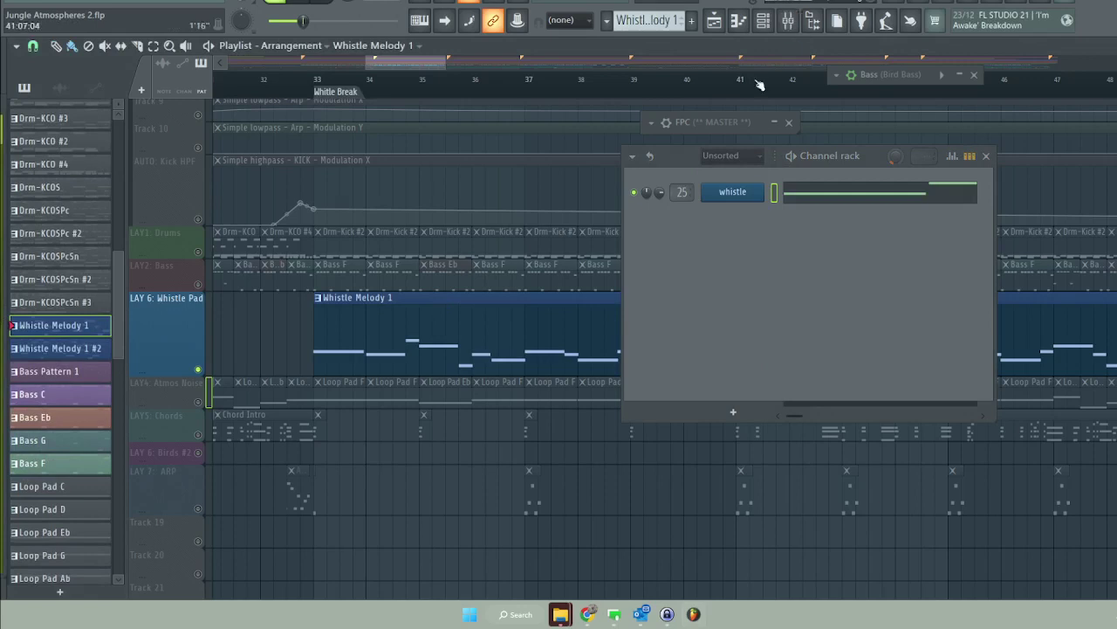
Open the whistle channel's sampler settings and preview the whistle.wav sample twice.
left_click(756, 196)
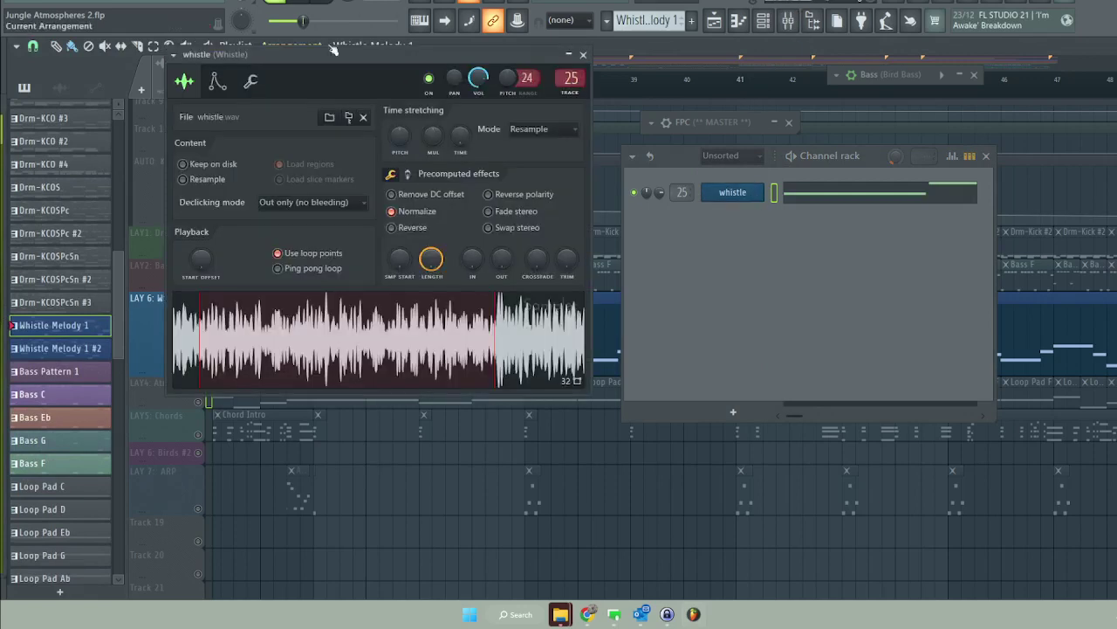
left_click_drag(333, 50, 499, 50)
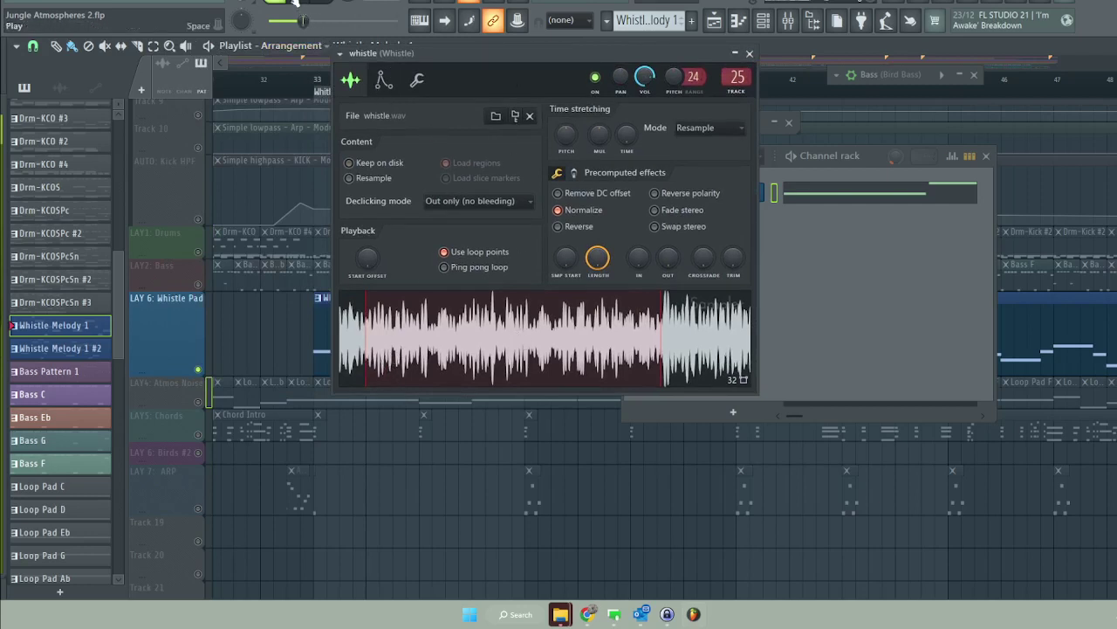
left_click(410, 302)
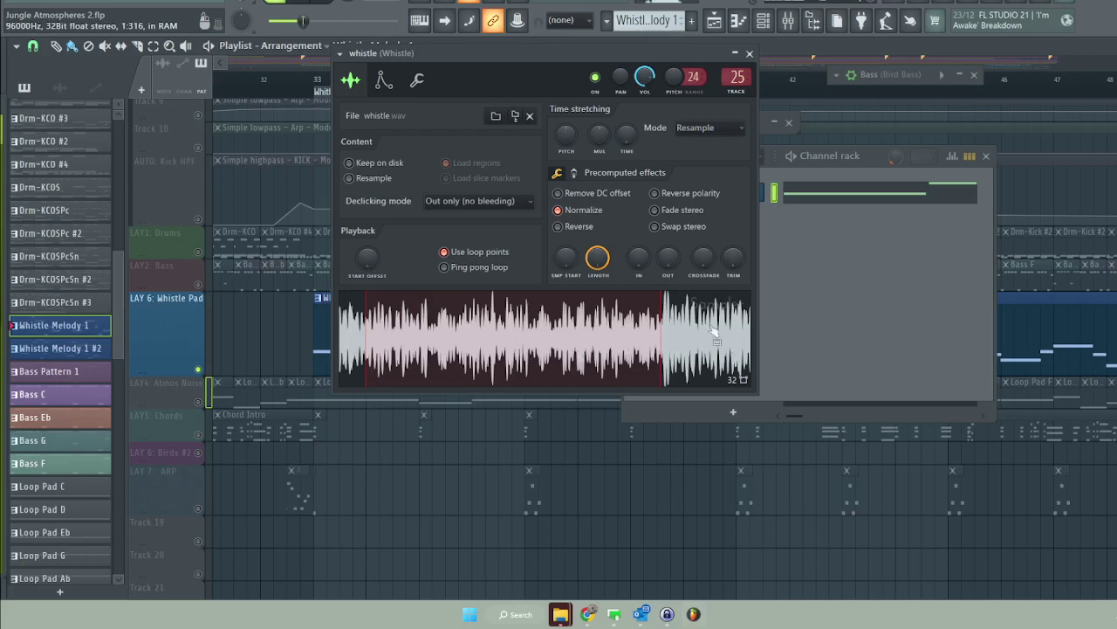
left_click(431, 323)
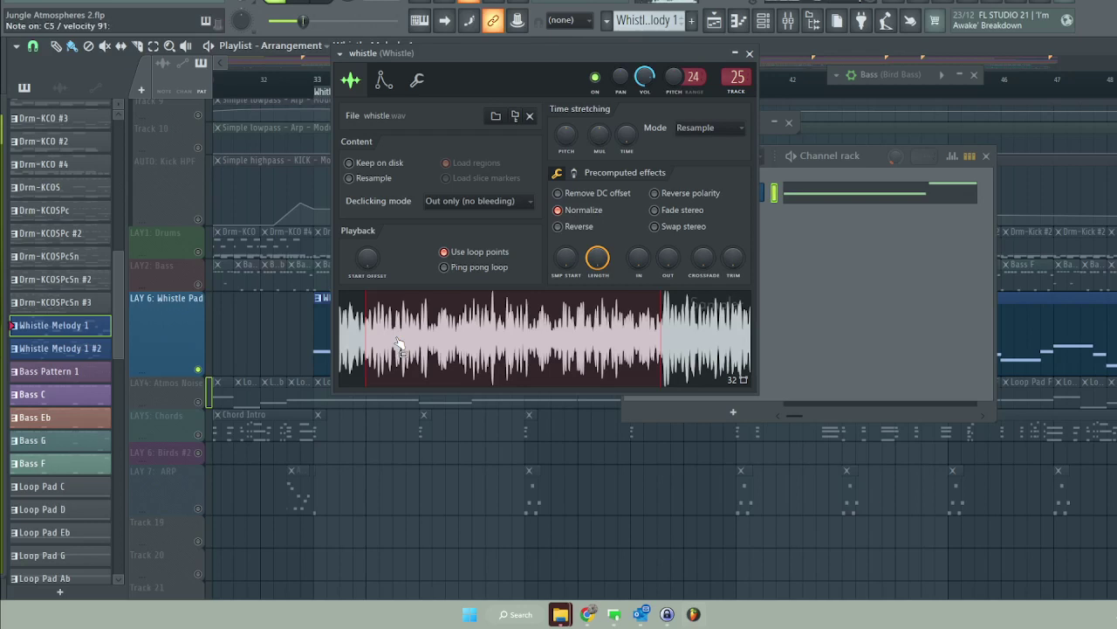
Collapse the whistle sampler, play briefly from bar 33, and close the channel rack.
left_click(735, 53)
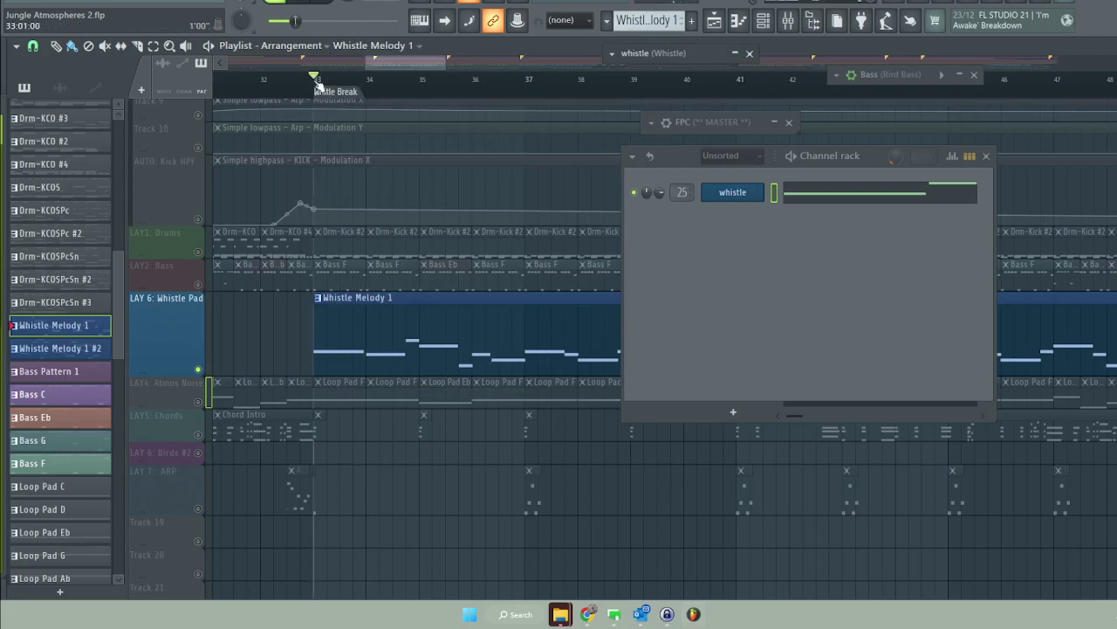
key("space")
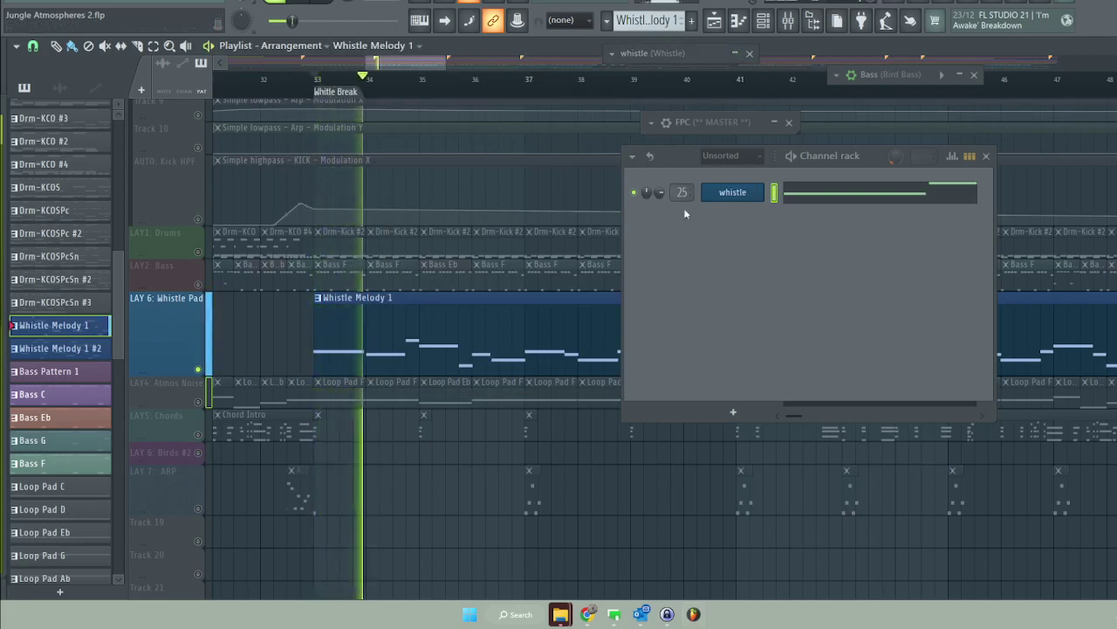
scroll(419, 349, "up", 2)
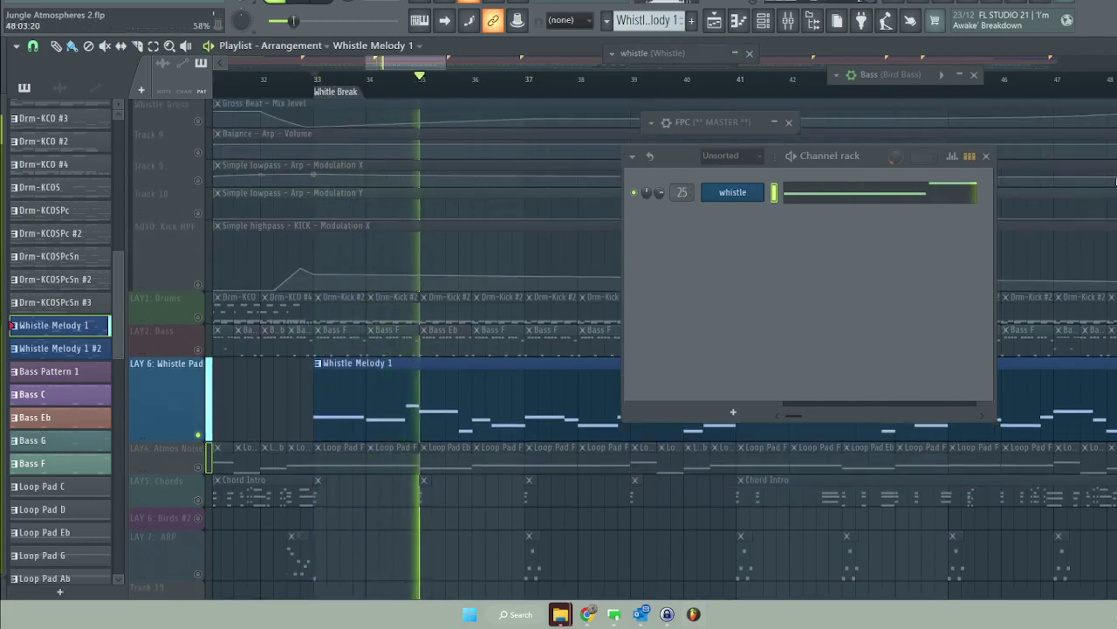
left_click(986, 156)
key("space")
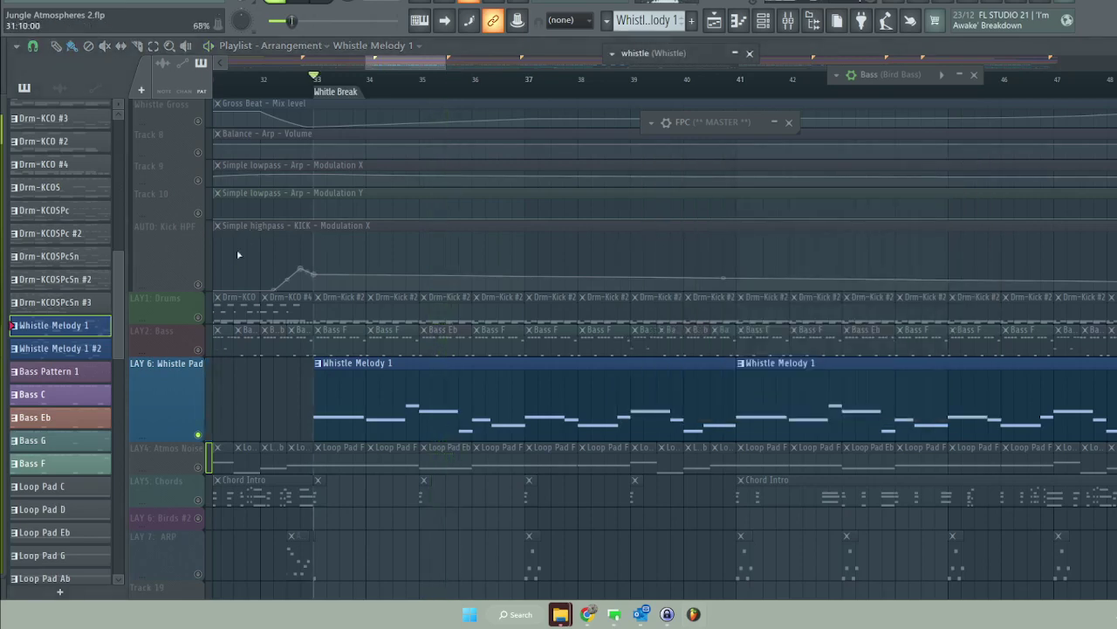
scroll(201, 284, "up", 3)
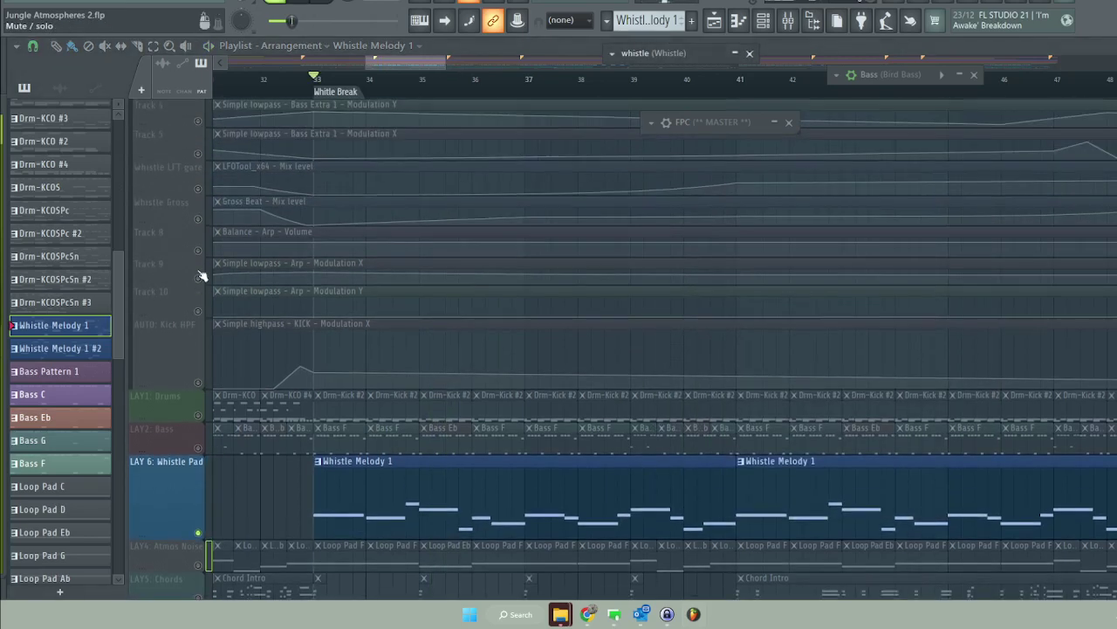
Unmute the Whistle LFT gate and Gross automation, then compare playback with LFT gate muted and restored.
left_click(198, 189)
left_click(198, 219)
key("space")
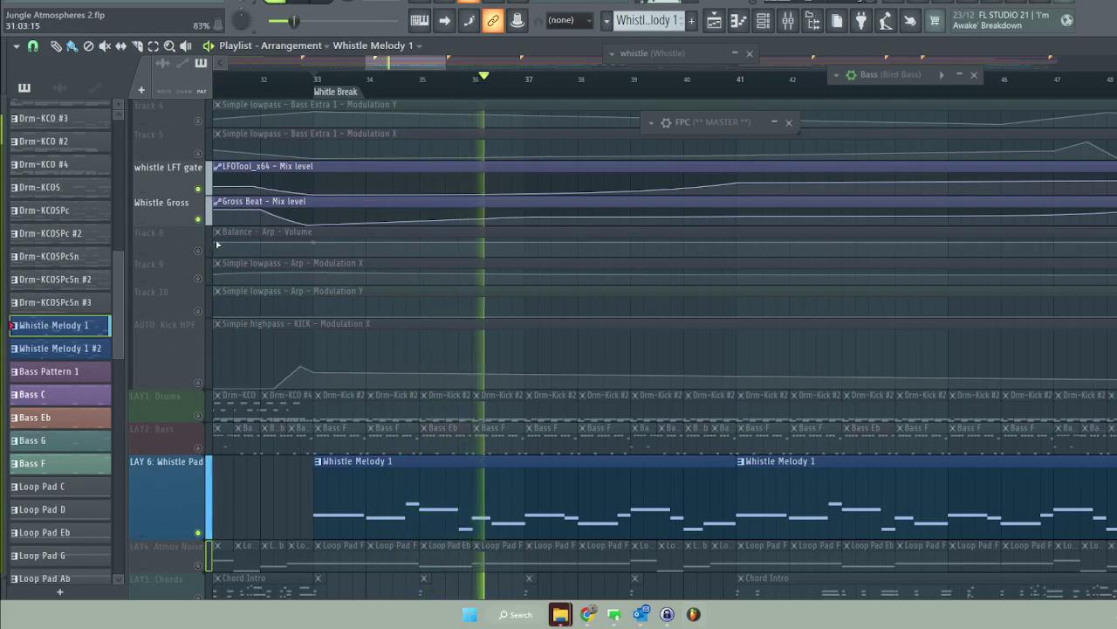
left_click(198, 188)
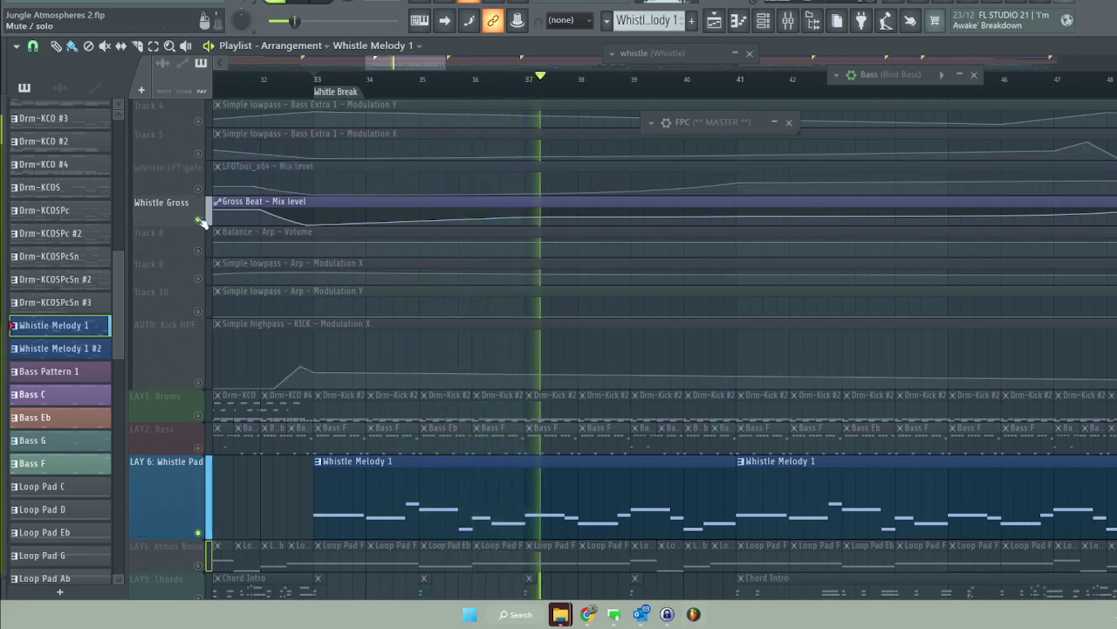
left_click(199, 189)
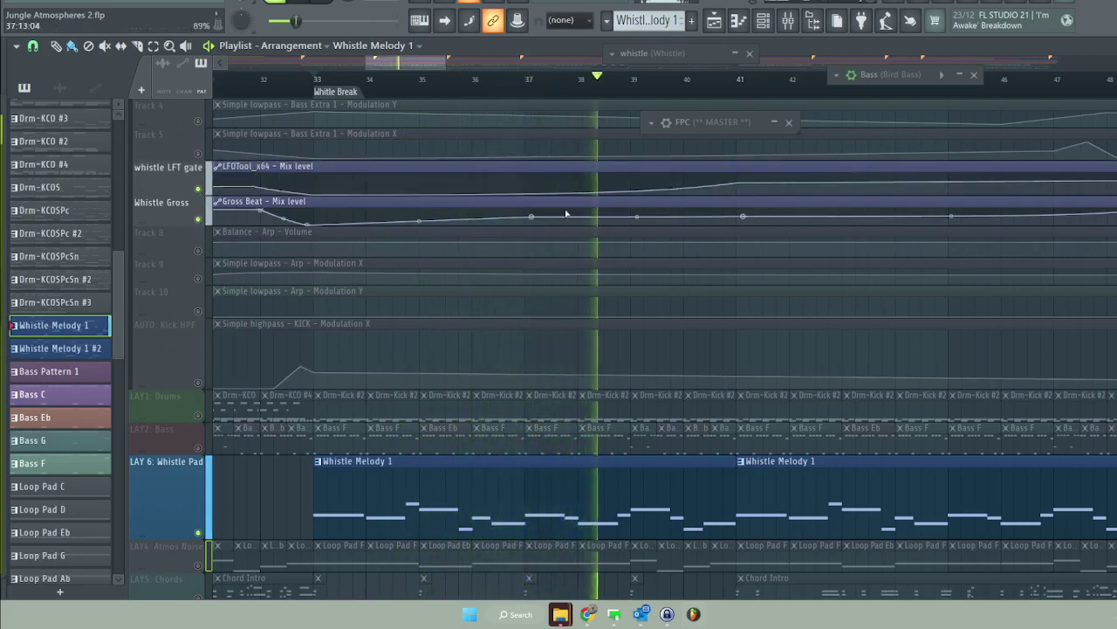
scroll(441, 63, "right", 4)
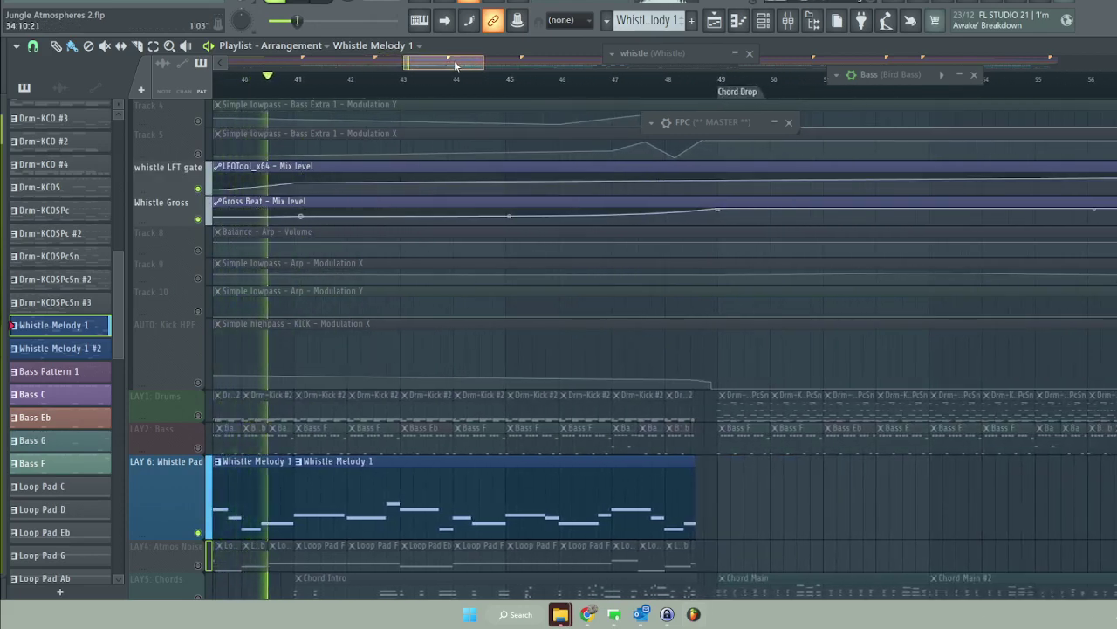
Play the song from bar 73, then jump to the Whistle Break at bar 89 and replay it.
left_click_drag(454, 60, 571, 59)
left_click(643, 83)
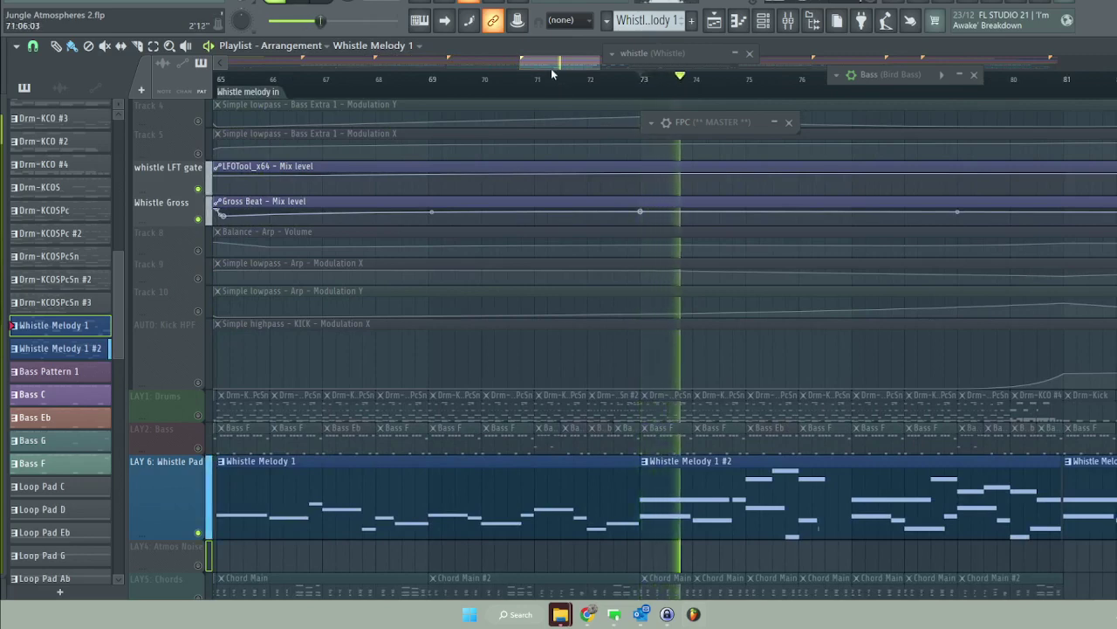
left_click_drag(552, 67, 611, 69)
left_click(476, 83)
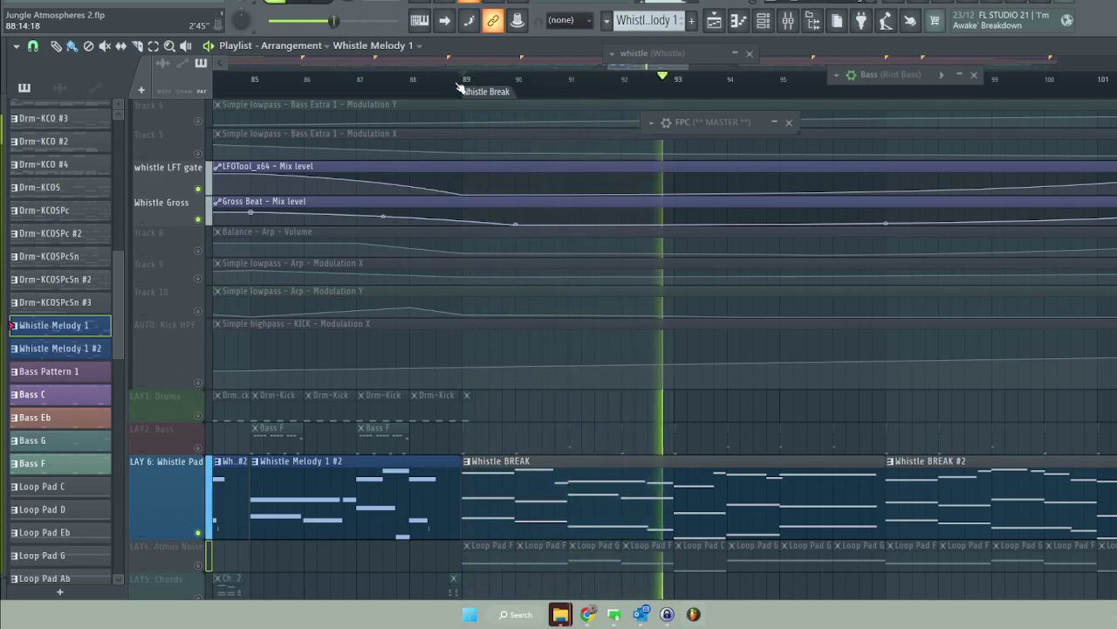
key("space")
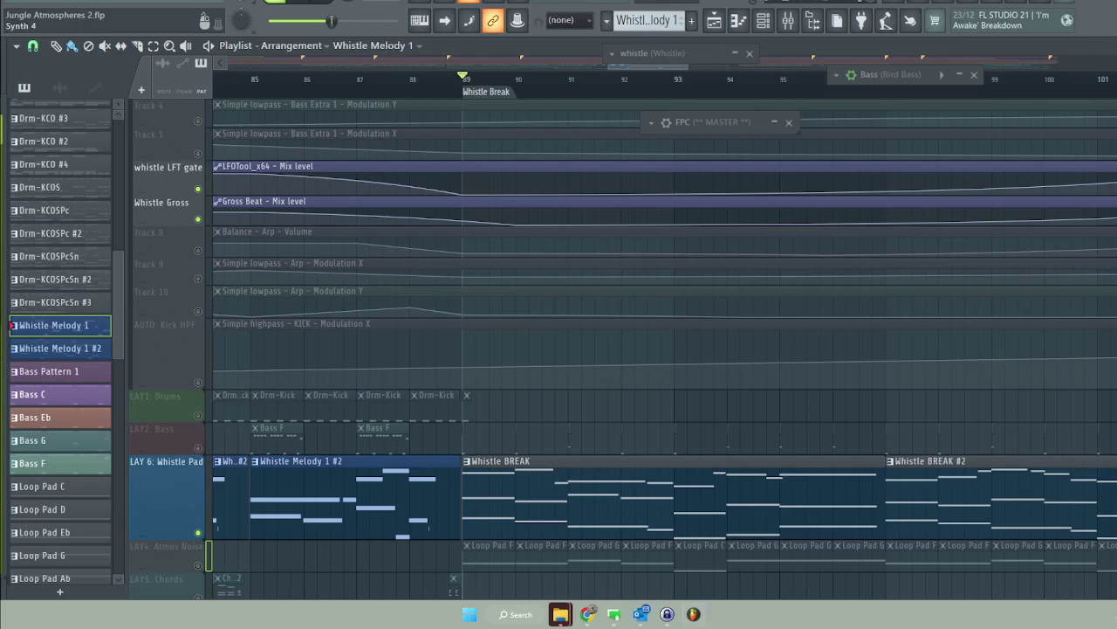
key("space")
key("space")
Reshape band 5 of the whistle's Parametric EQ 2, then play bars 89–92 and stop.
left_click_drag(334, 150, 392, 151)
mouse_move(426, 314)
left_mouse_down()
mouse_move(414, 318)
mouse_move(427, 320)
mouse_move(422, 310)
left_mouse_up()
left_click(699, 147)
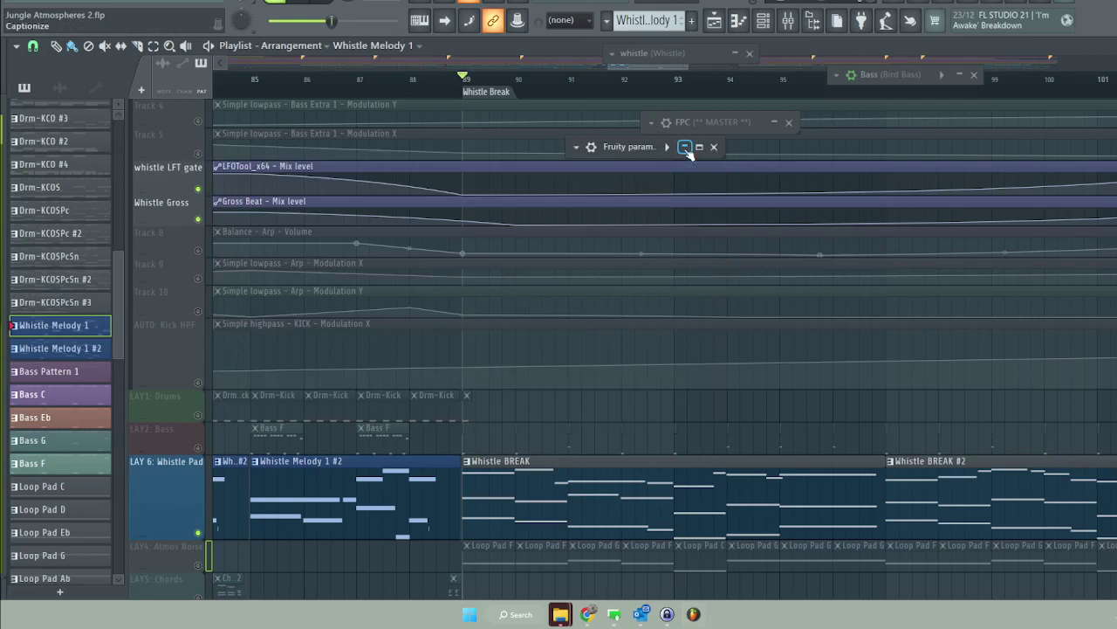
key("space")
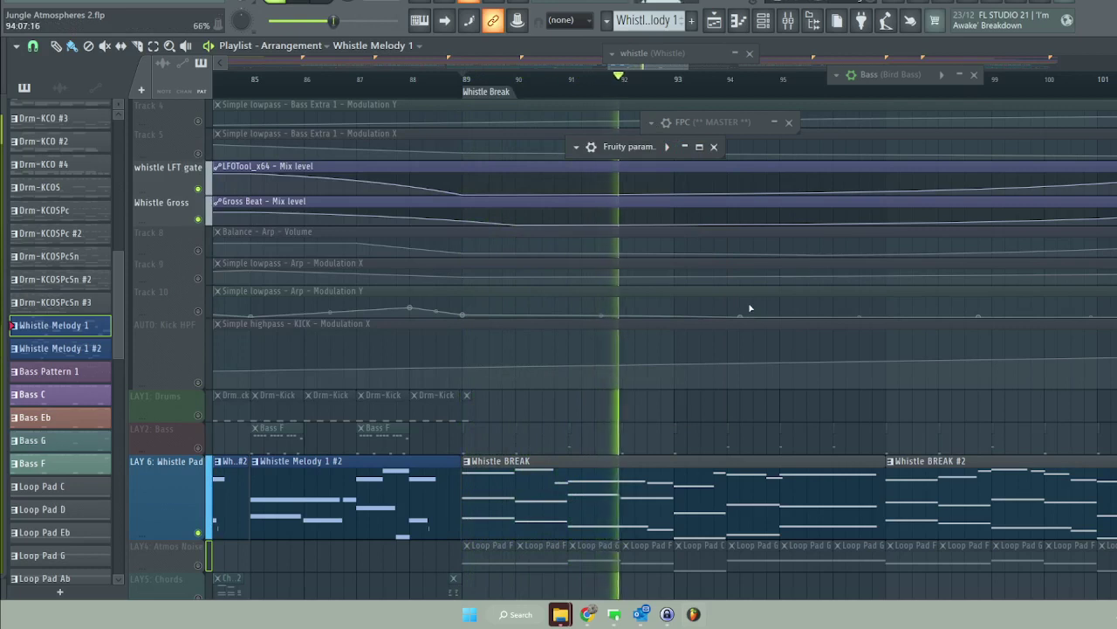
key("space")
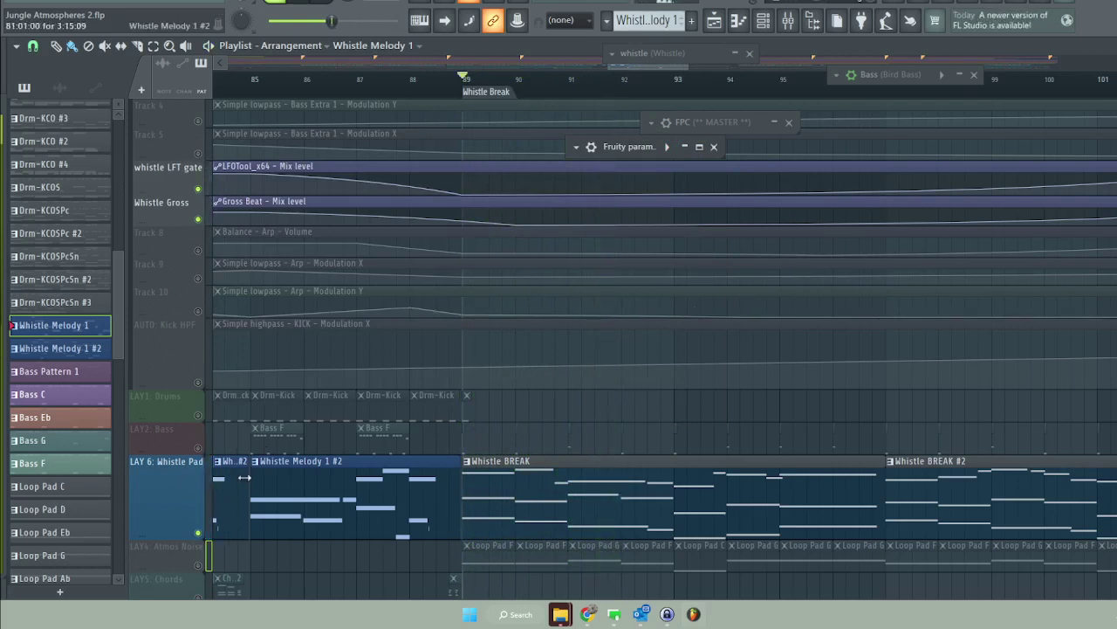
Mute LAY6 Whistle Pad, unmute LAY4 Atmos Noise, and show Loop Pad F's channel in the channel rack.
scroll(260, 434, "down", 5)
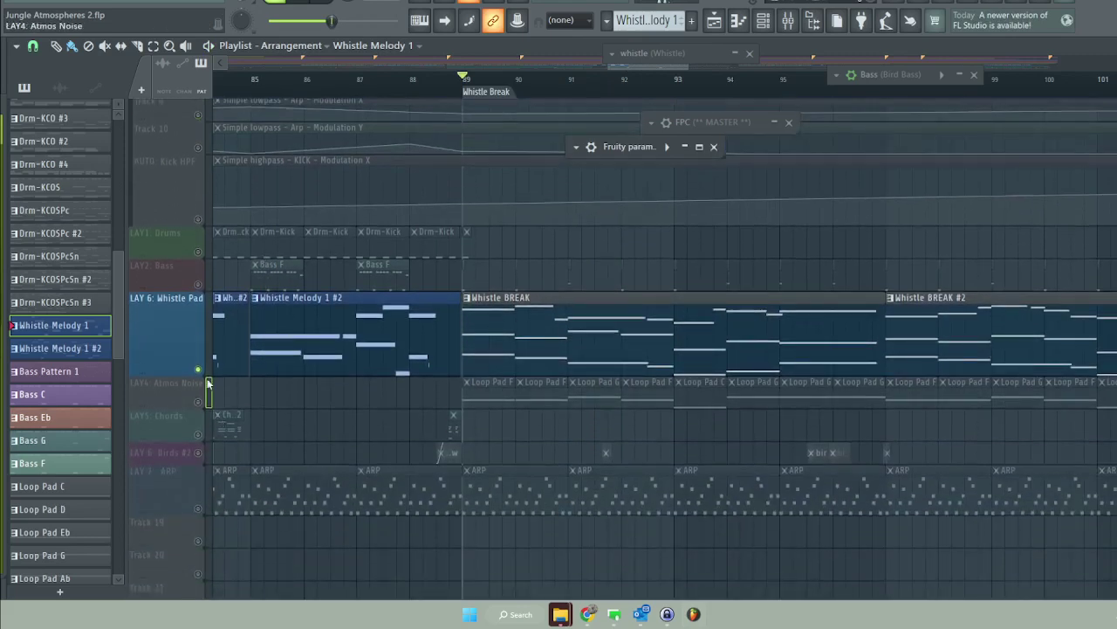
left_click(200, 396)
left_click(200, 396)
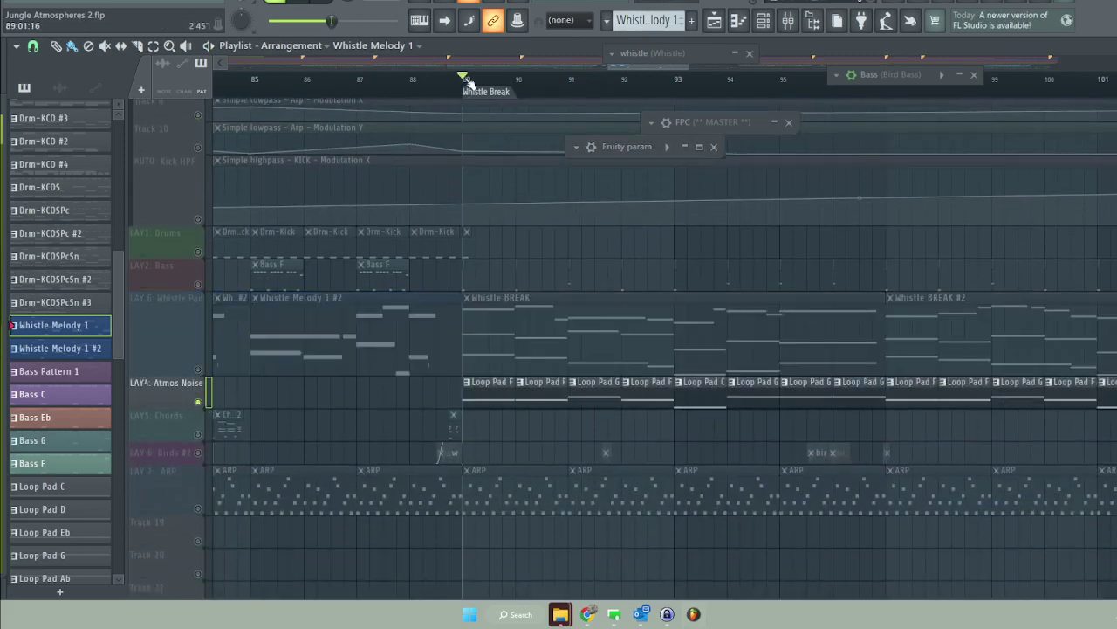
left_click(489, 400)
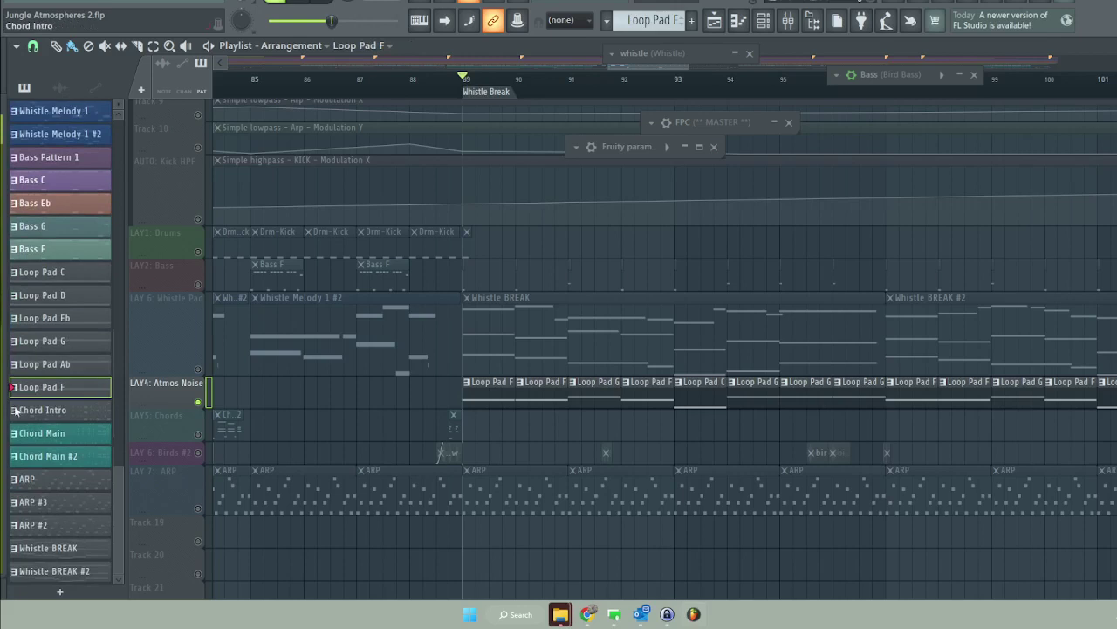
left_click(763, 25)
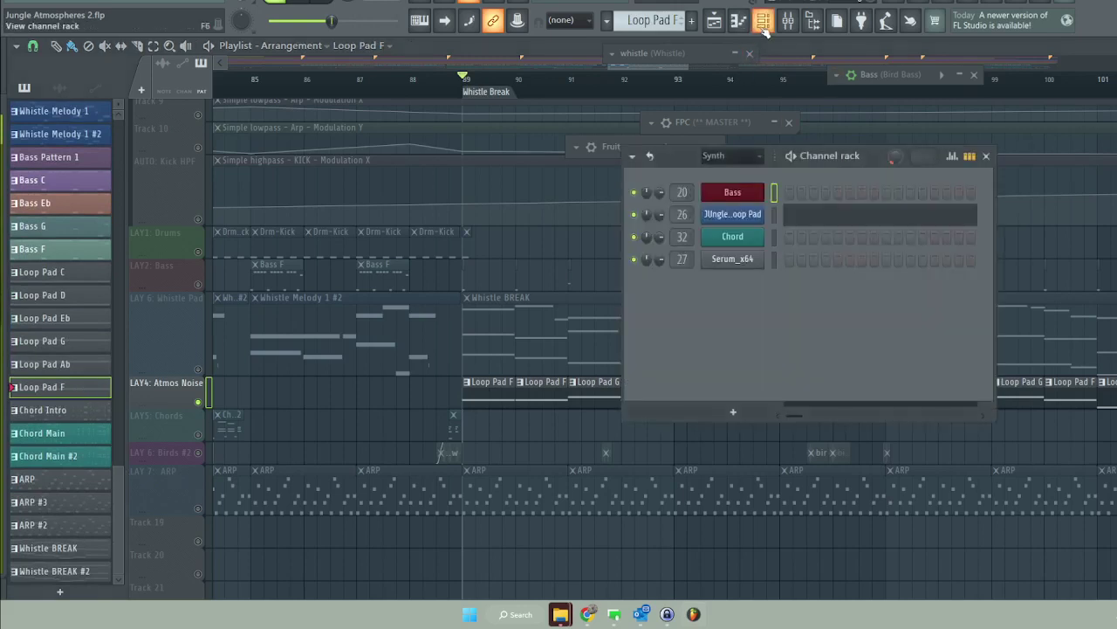
Open the JUngle Atmos Loop Pad Serum synth and move its window around to review the patch.
left_click(732, 214)
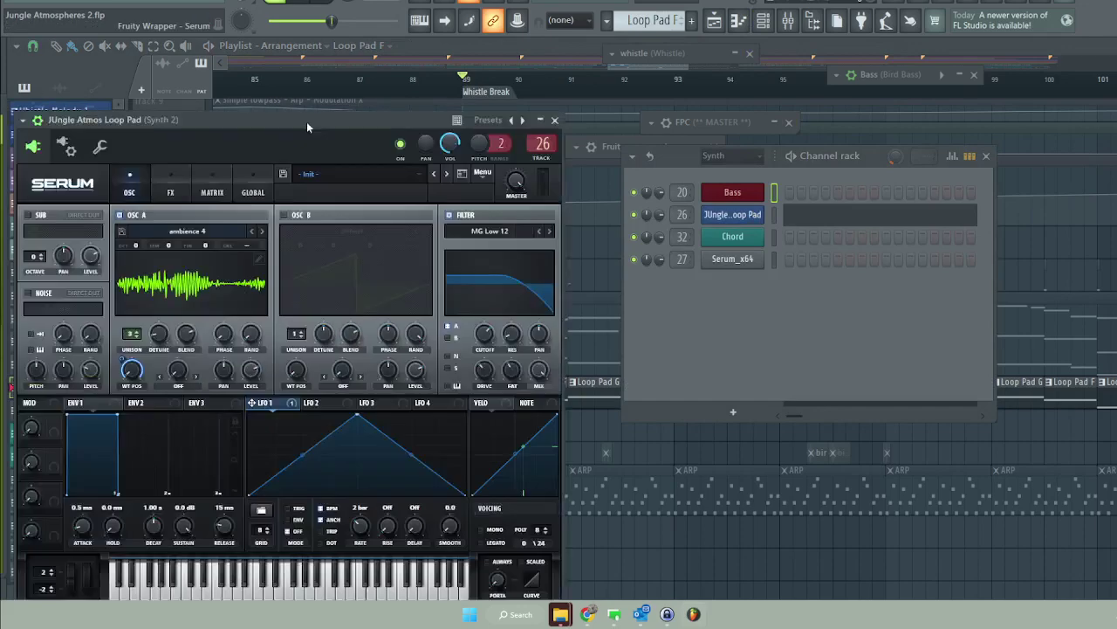
left_click_drag(307, 121, 591, 96)
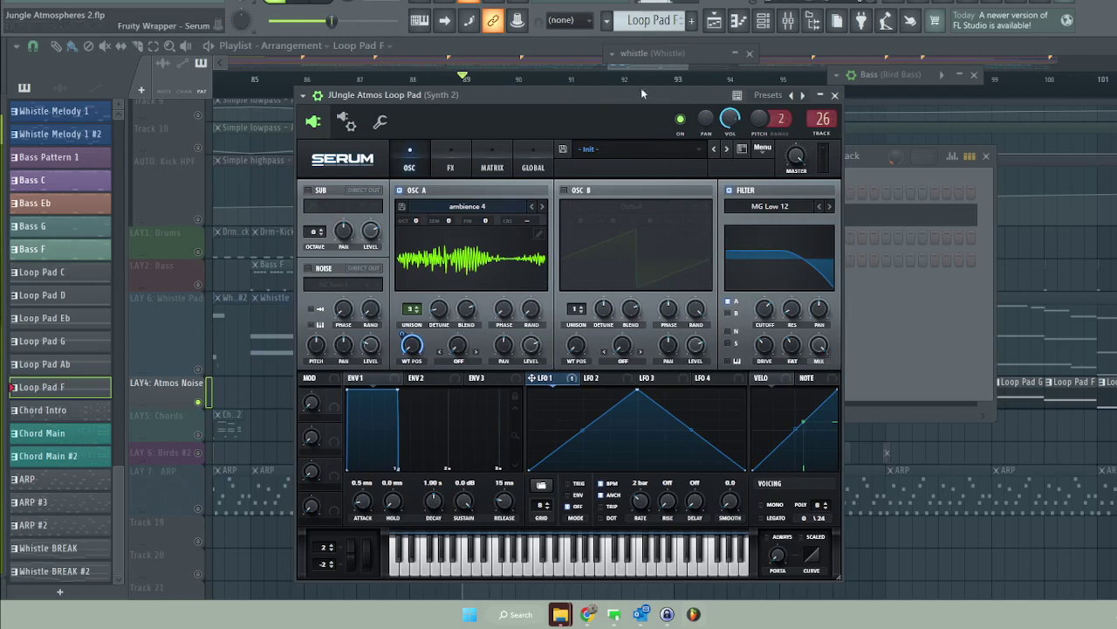
left_click_drag(442, 90, 212, 91)
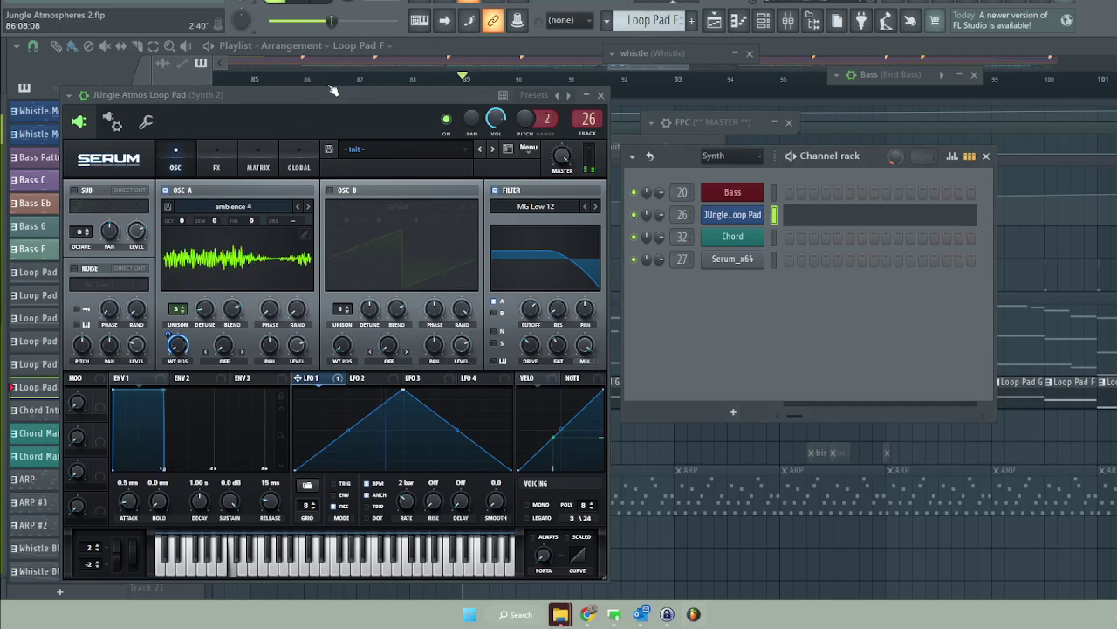
left_click_drag(332, 94, 680, 65)
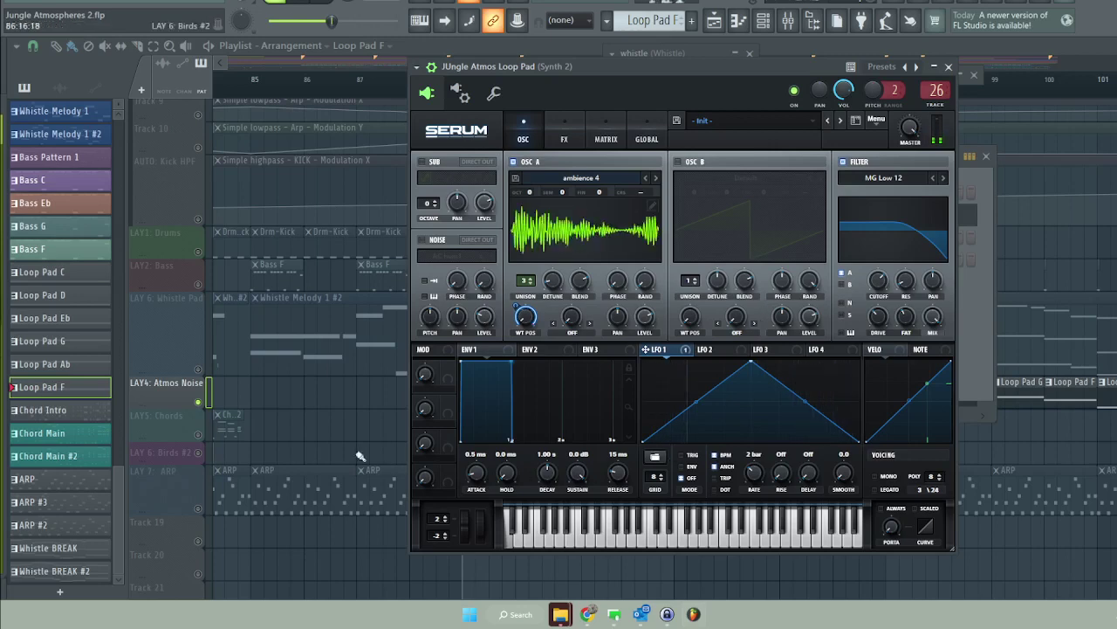
left_click_drag(696, 70, 2, 95)
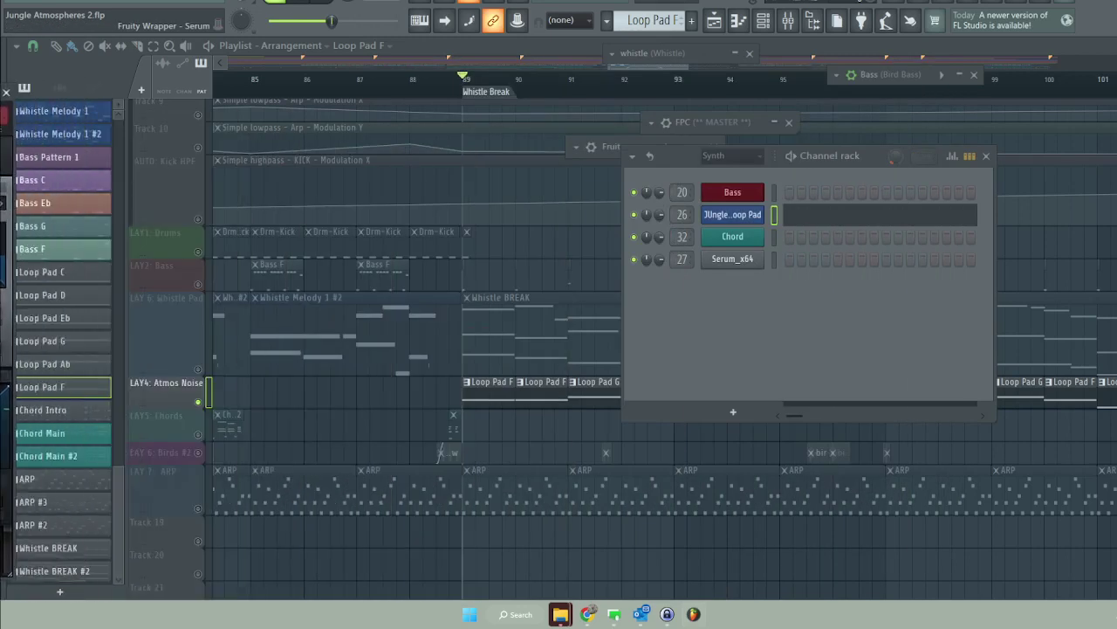
Close the channel rack, collapse the Loop Pad synth, and play the Atmos Noise layer from bar 89.
left_click_drag(662, 158, 324, 212)
key("F6")
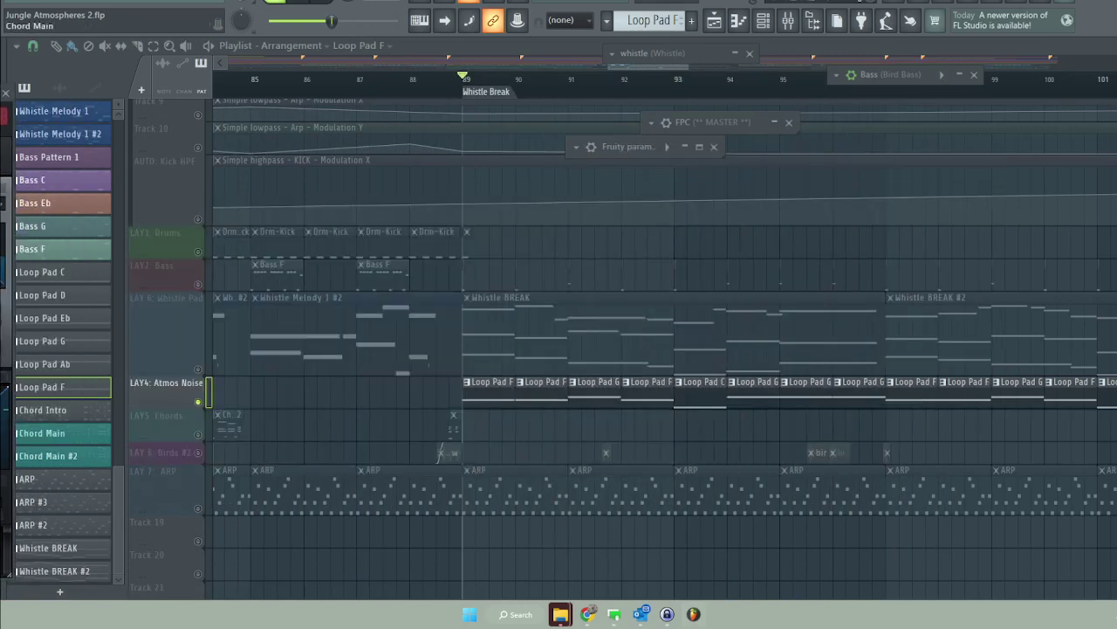
left_click(594, 411)
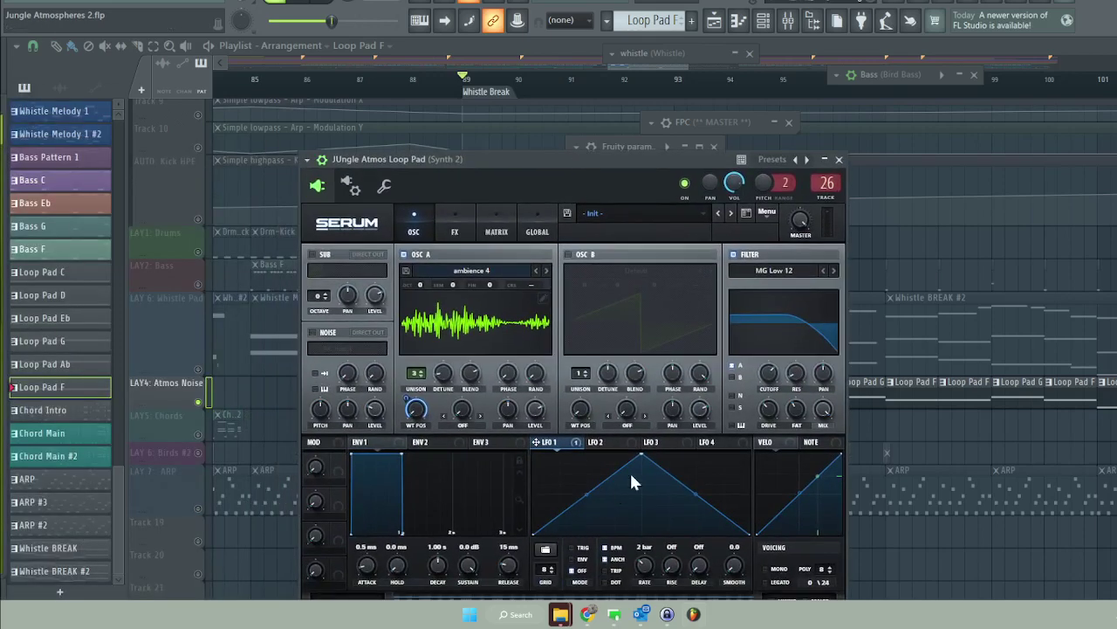
left_click(824, 160)
key("space")
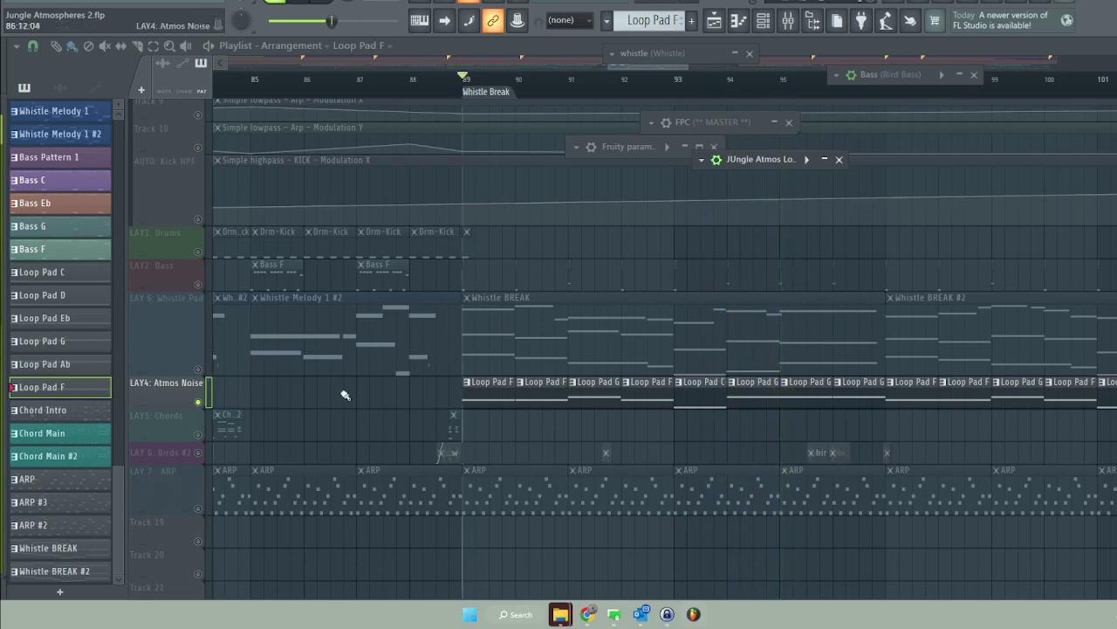
Scroll the playlist back to bar 1 and unmute the LAY1 Drums layer while it plays.
scroll(376, 378, "up", 4)
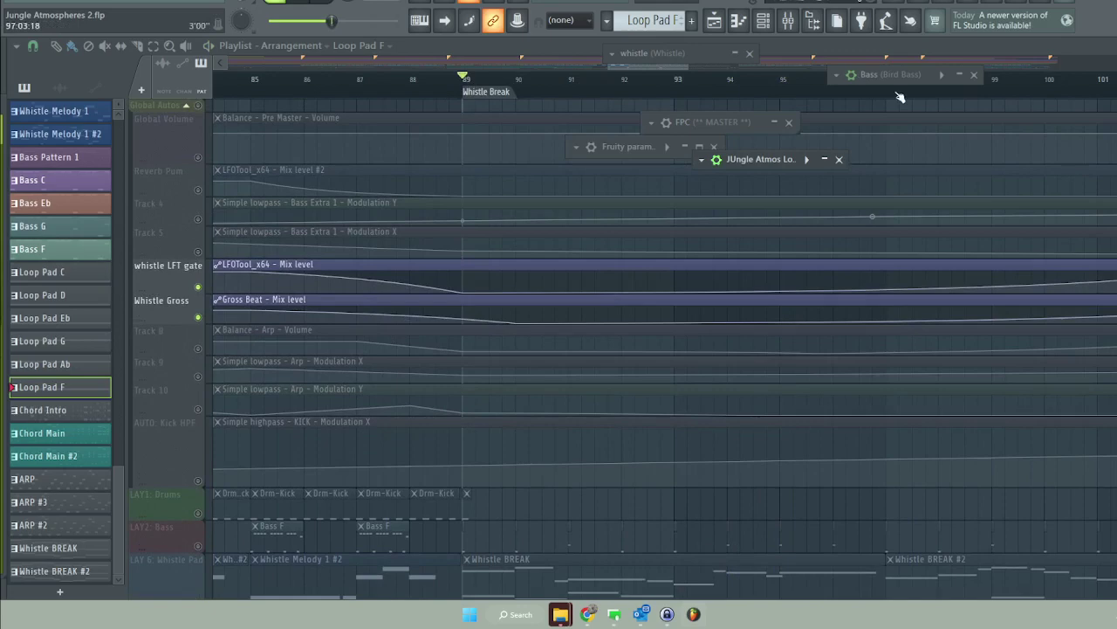
left_click_drag(462, 79, 263, 68)
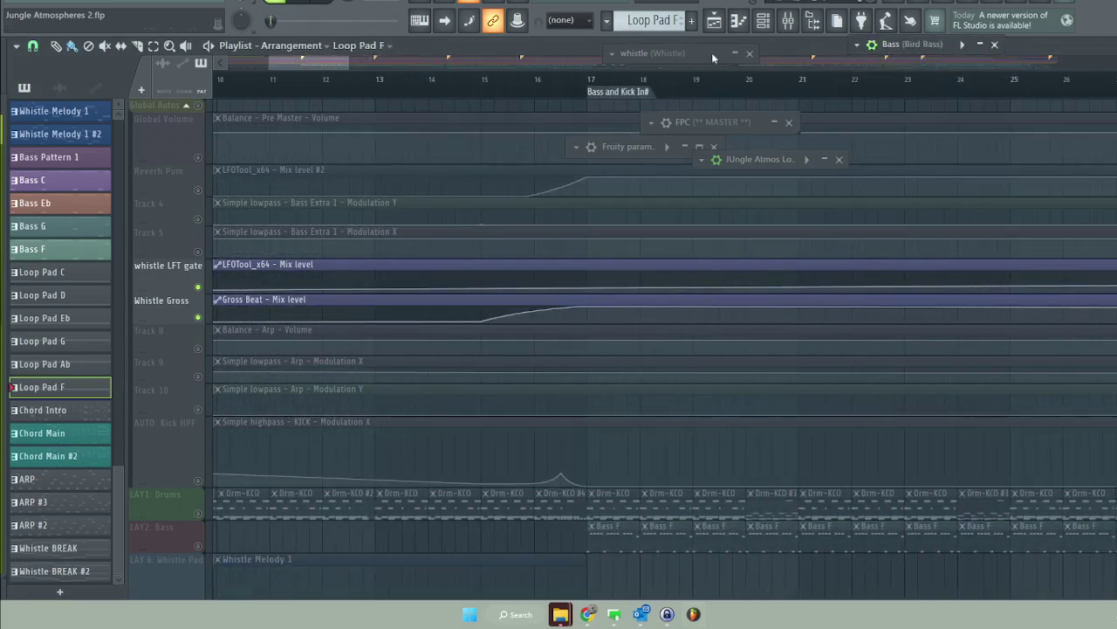
left_click_drag(322, 65, 119, 61)
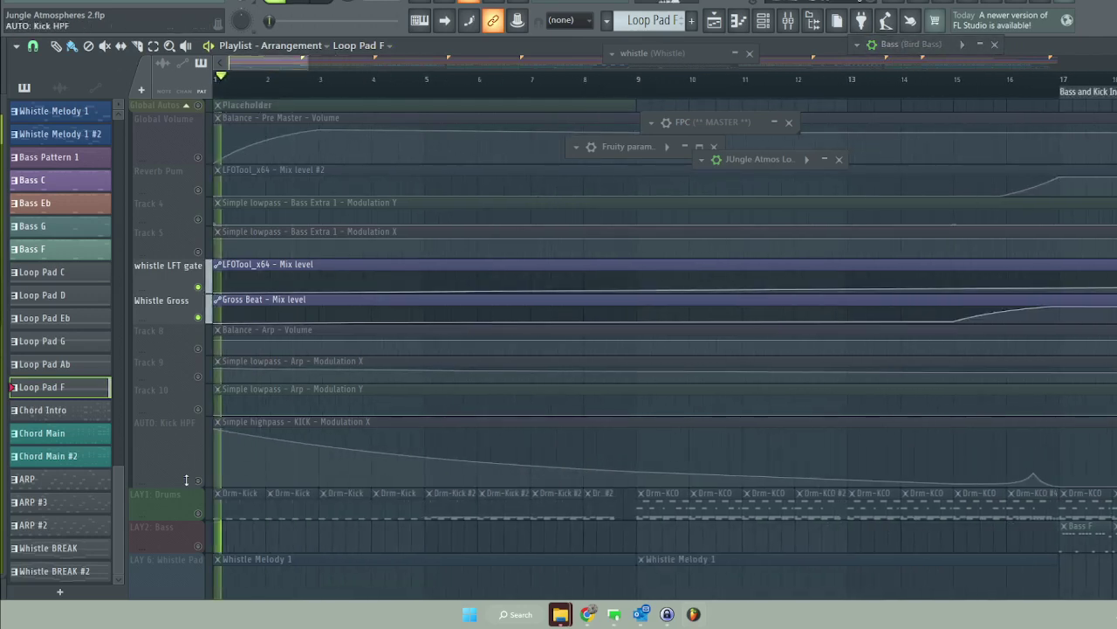
left_click(199, 513)
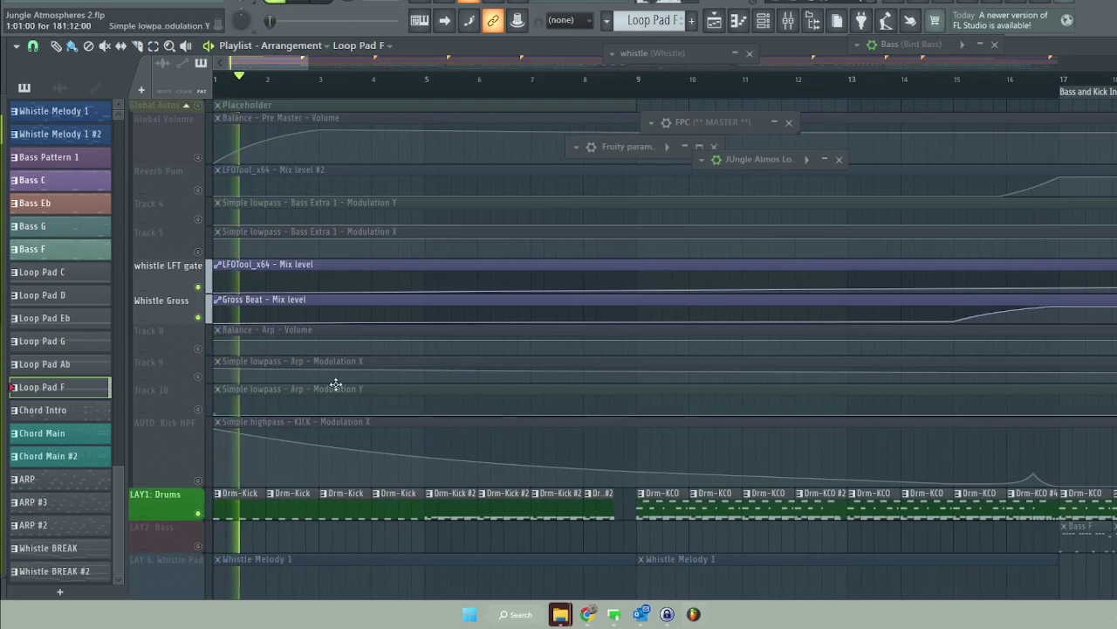
scroll(349, 370, "down", 5)
scroll(349, 364, "down", 1)
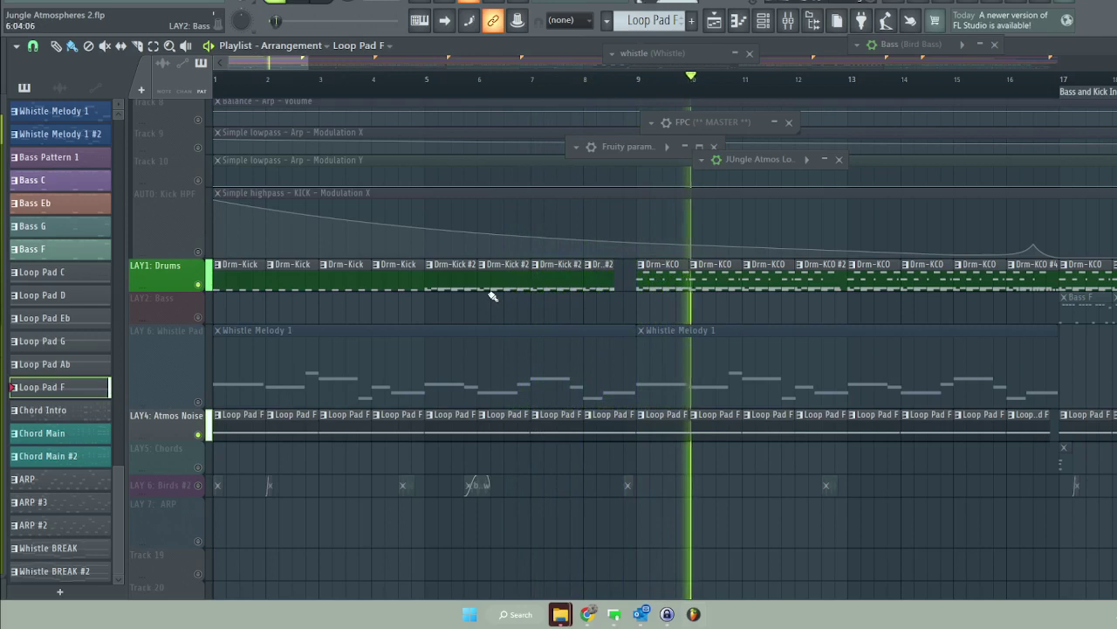
Stop playback, mute the LAY4 Atmos Noise and LAY1 Drums layers, and restart from bar 1.
key("space")
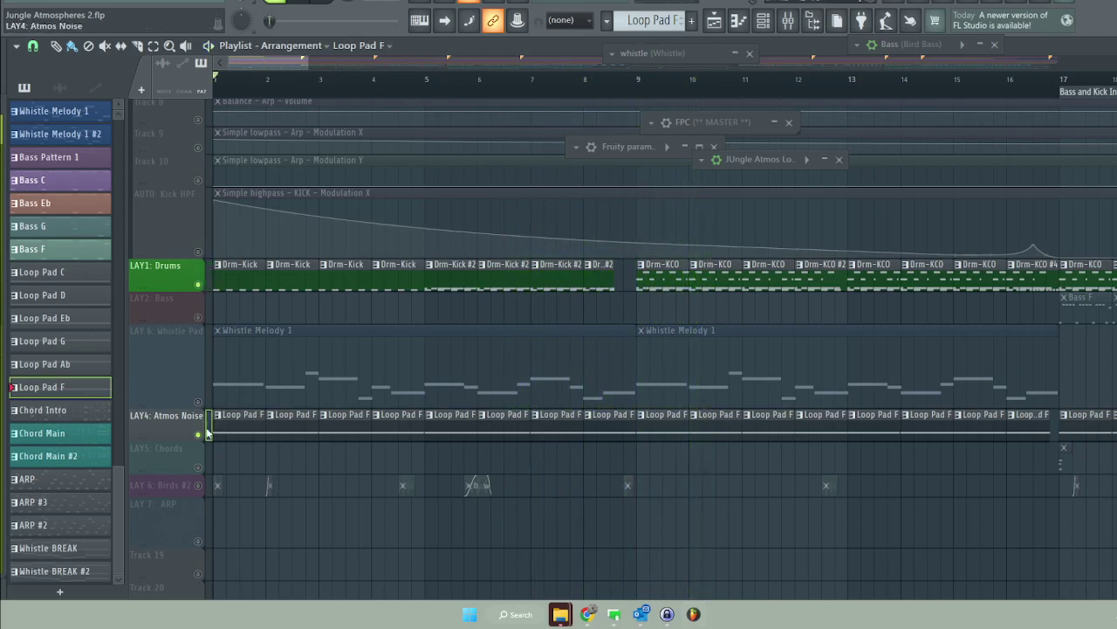
left_click(206, 431)
left_click(206, 289)
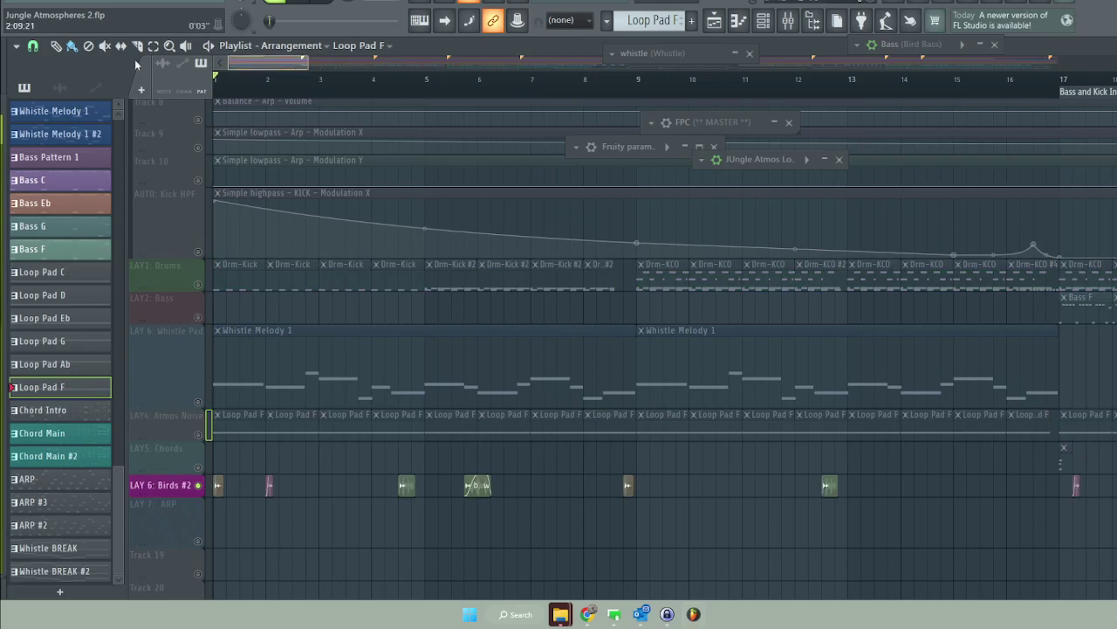
key("space")
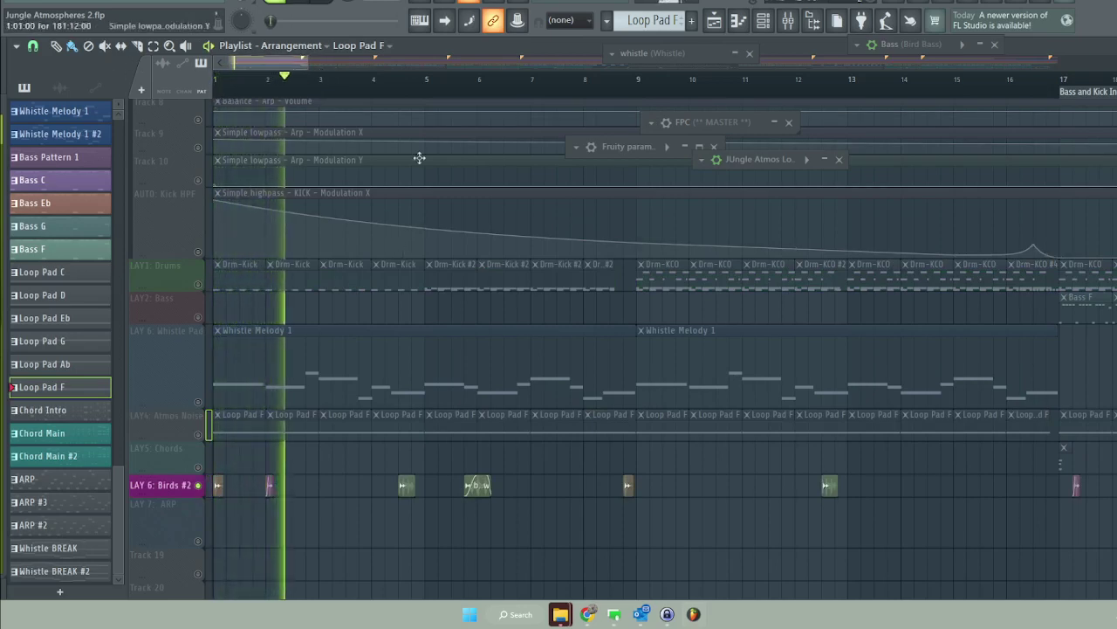
Skip playback ahead to bars 4.5, 6, 8.6 and 12.4, then play from bar 72 viewing bars 81–97.
left_click(397, 80)
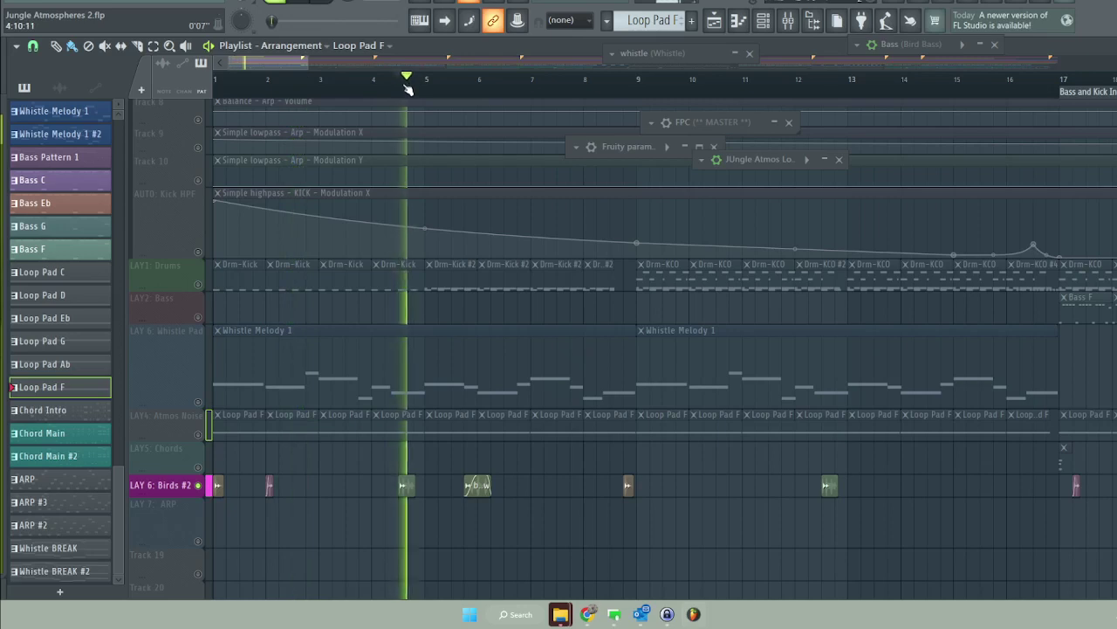
left_click(478, 80)
left_click(462, 81)
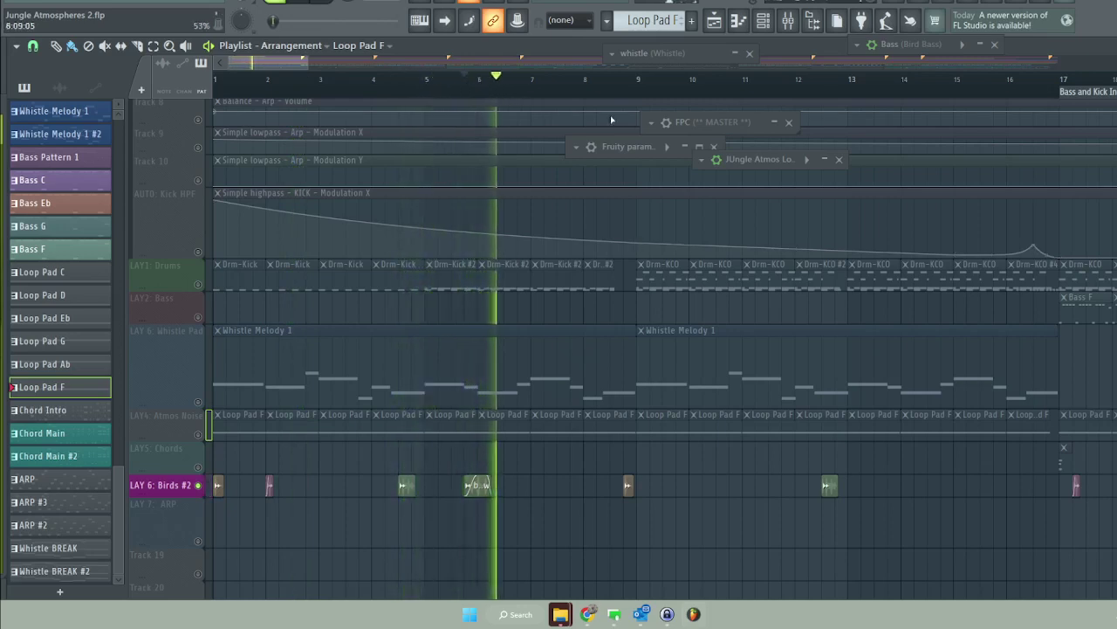
left_click(616, 81)
left_click(817, 83)
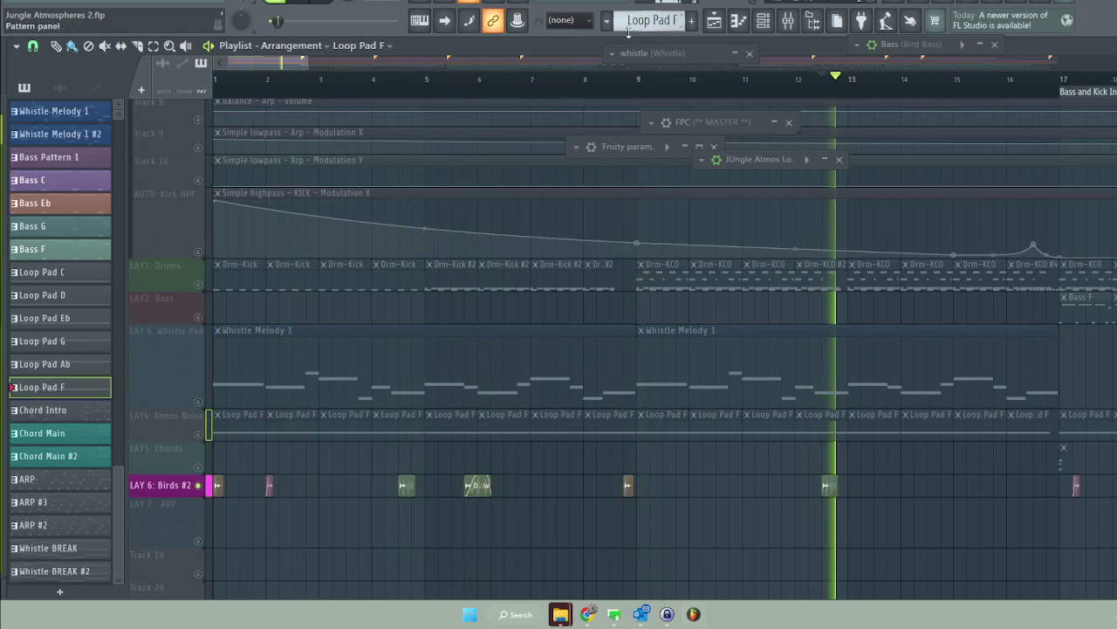
left_click_drag(268, 62, 572, 100)
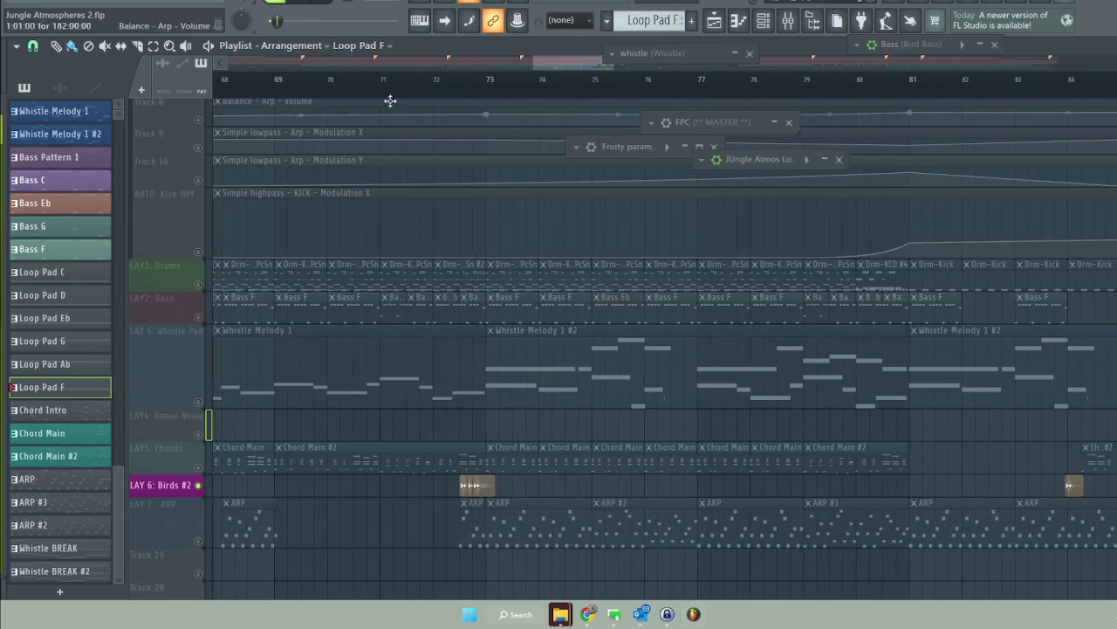
key("space")
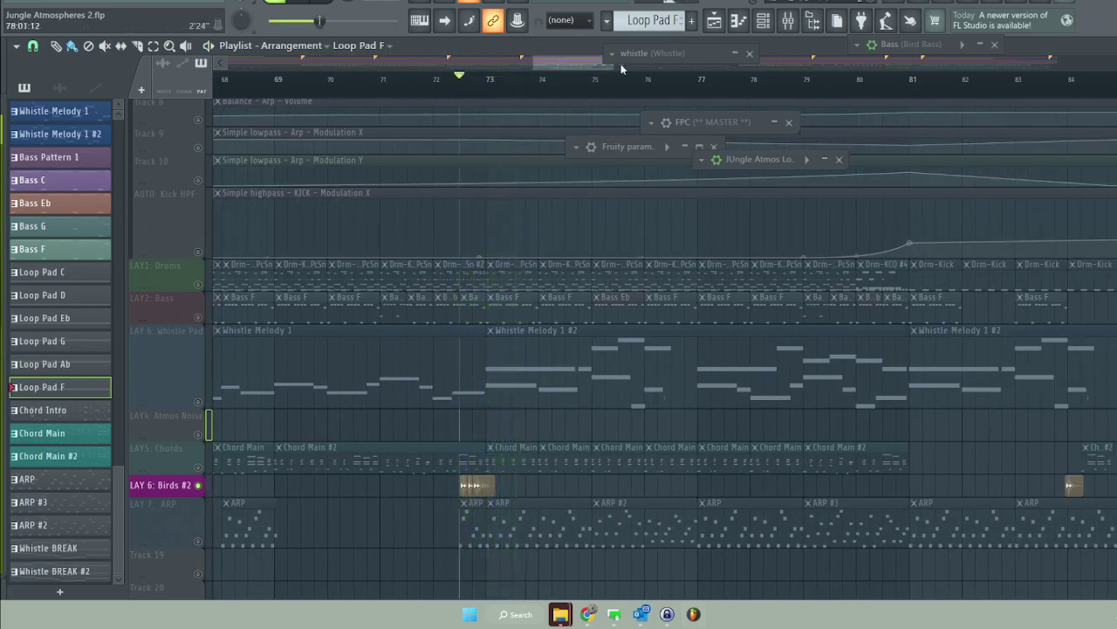
left_click_drag(578, 63, 632, 75)
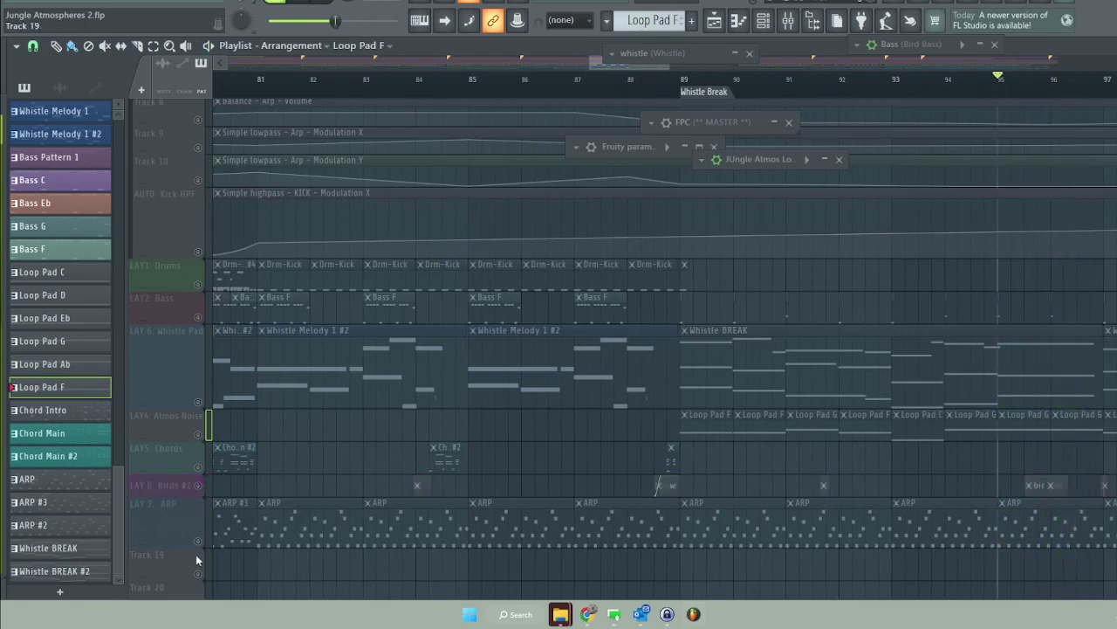
Select the LAY 7 ARP track and open its Serum synth from the channel rack.
left_click(166, 522)
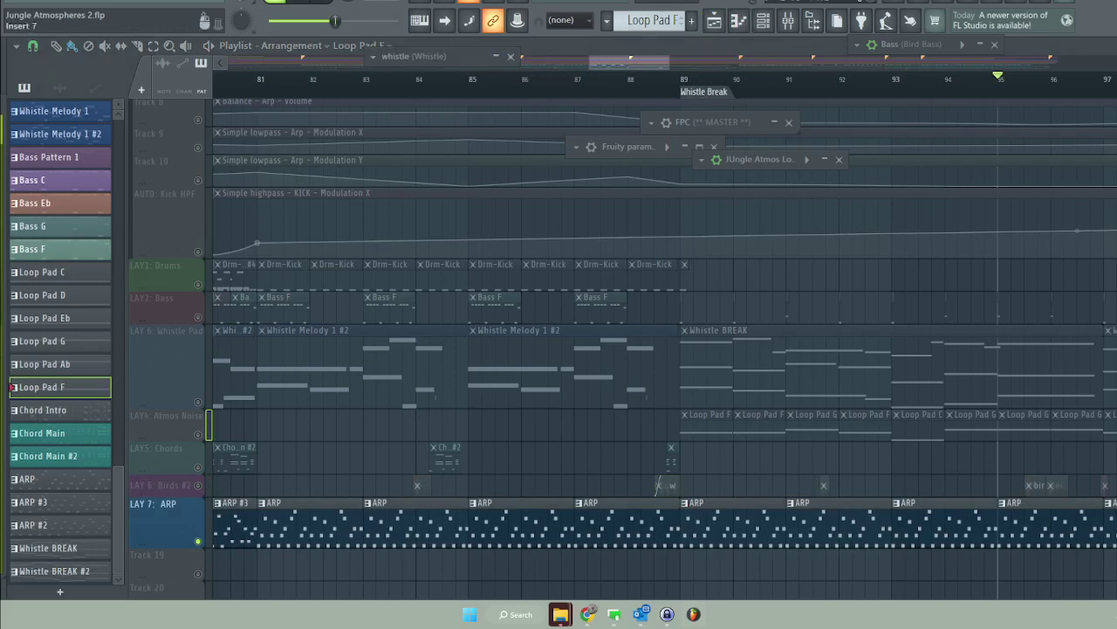
key("F6")
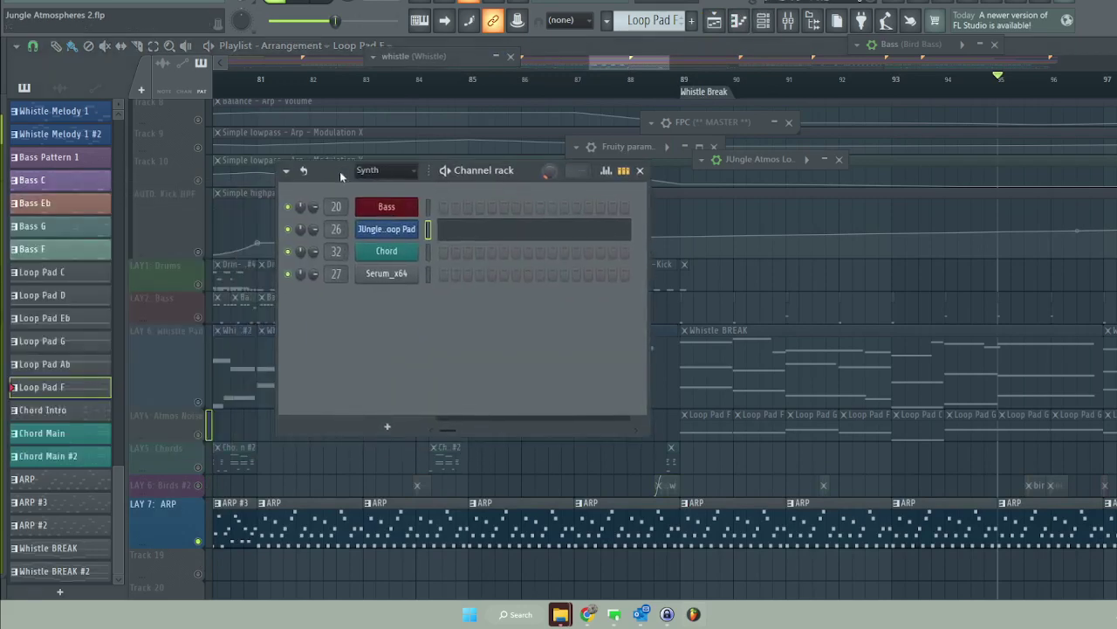
left_click(386, 273)
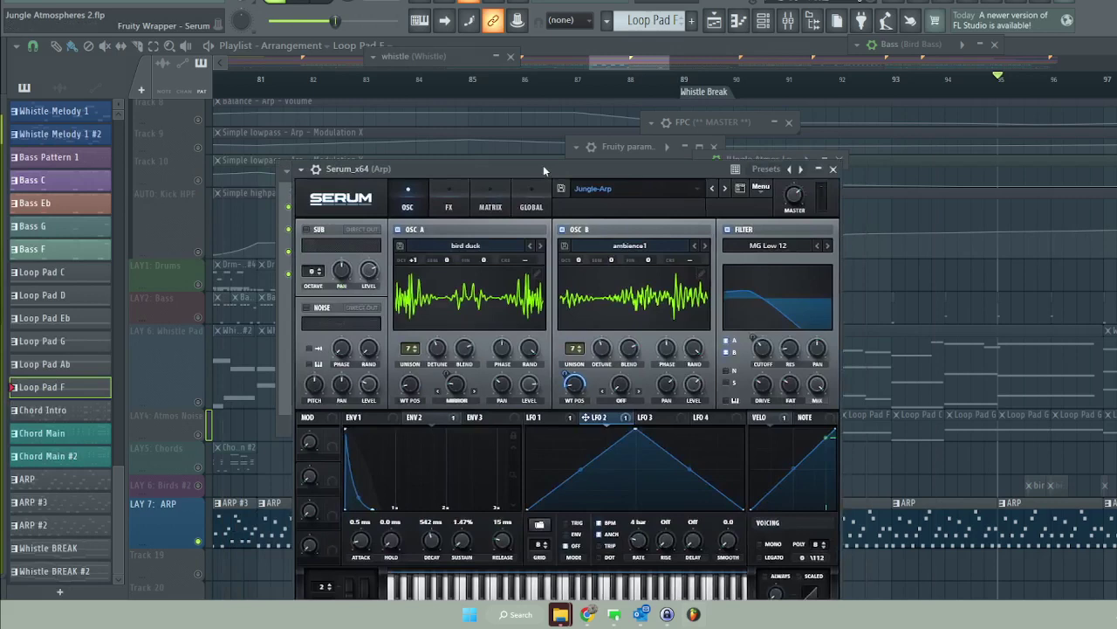
left_click_drag(543, 165, 705, 134)
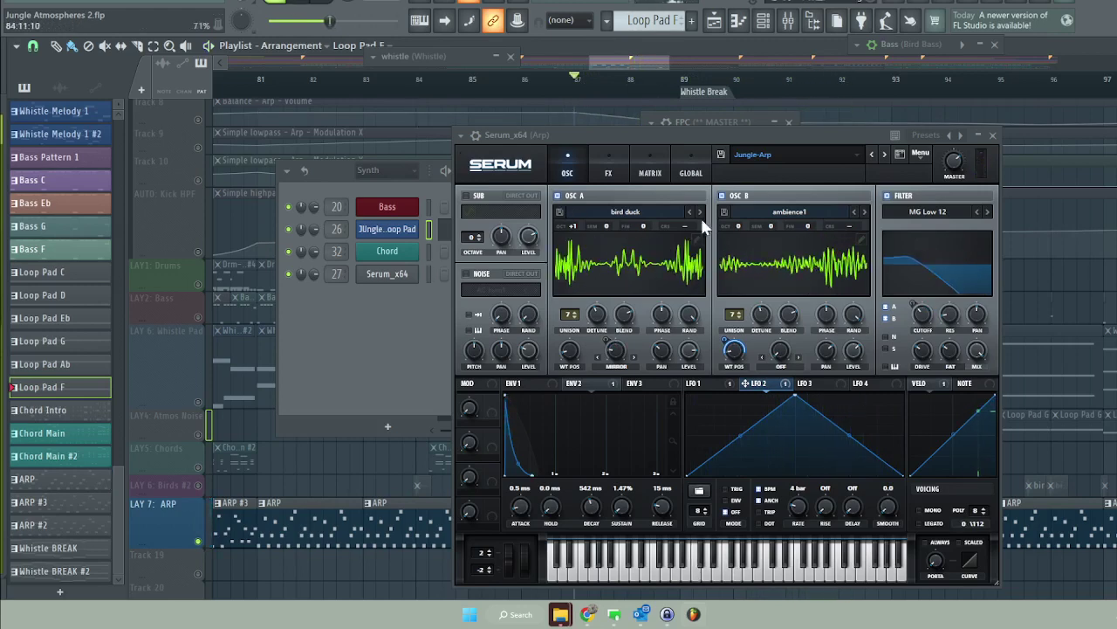
left_click_drag(785, 139, 744, 136)
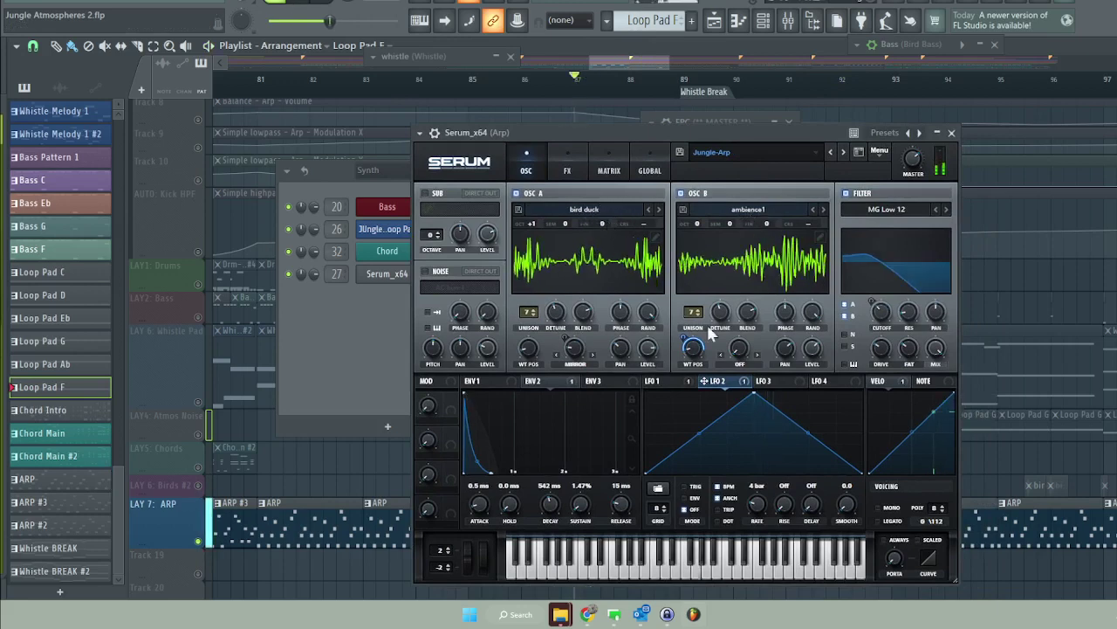
Audition Serum oscillators A and B individually, leave both on, and minimise Serum.
left_click(517, 194)
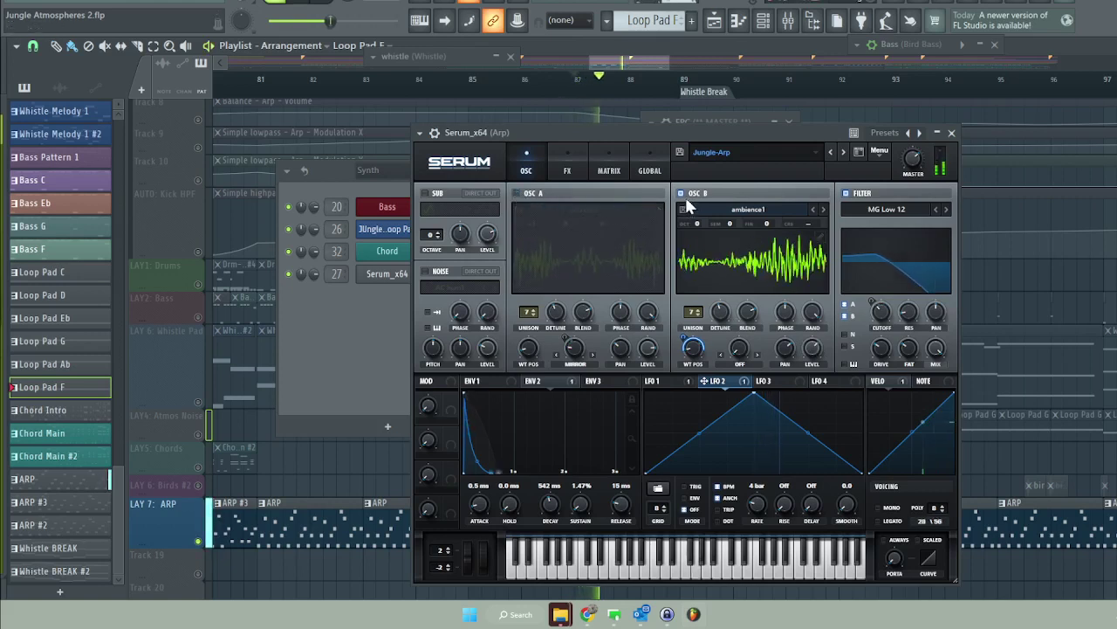
left_click(681, 194)
left_click(516, 194)
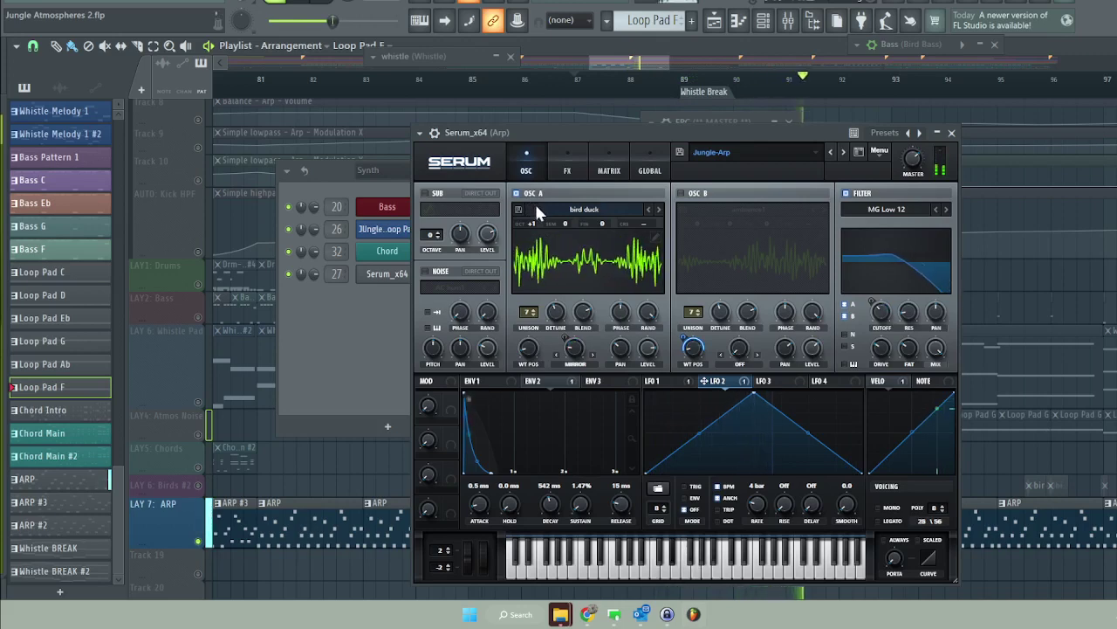
left_click(516, 193)
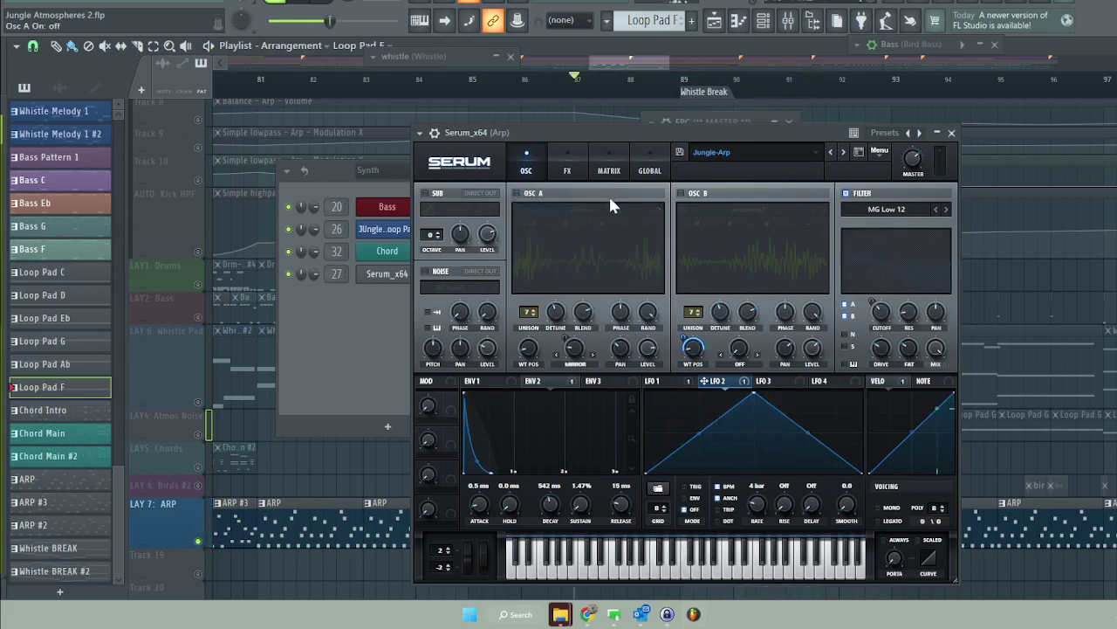
left_click(681, 193)
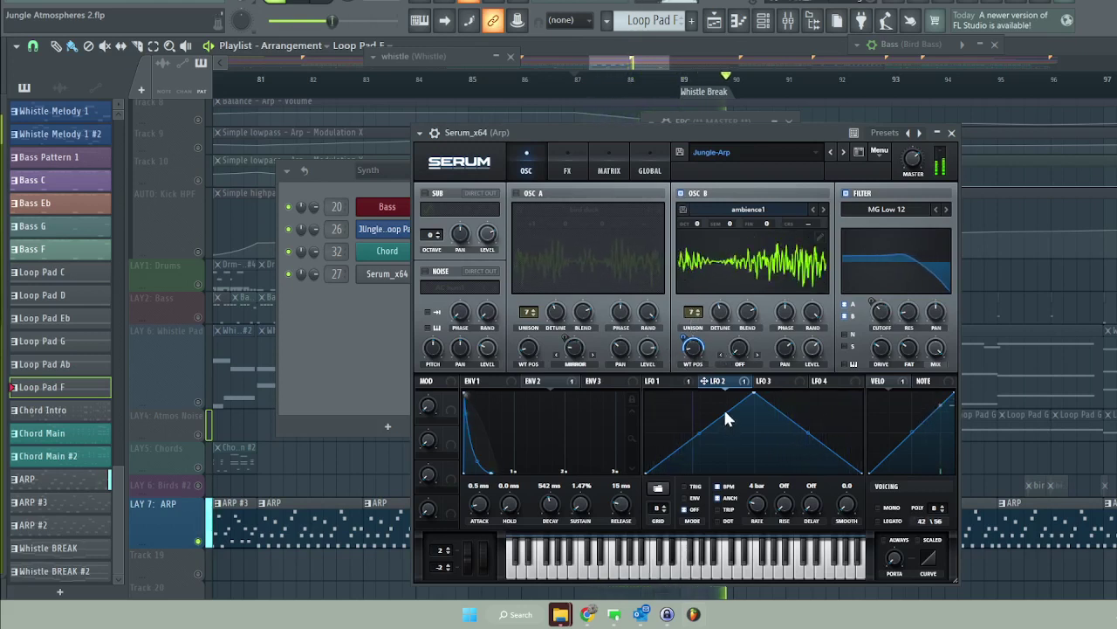
left_click(516, 193)
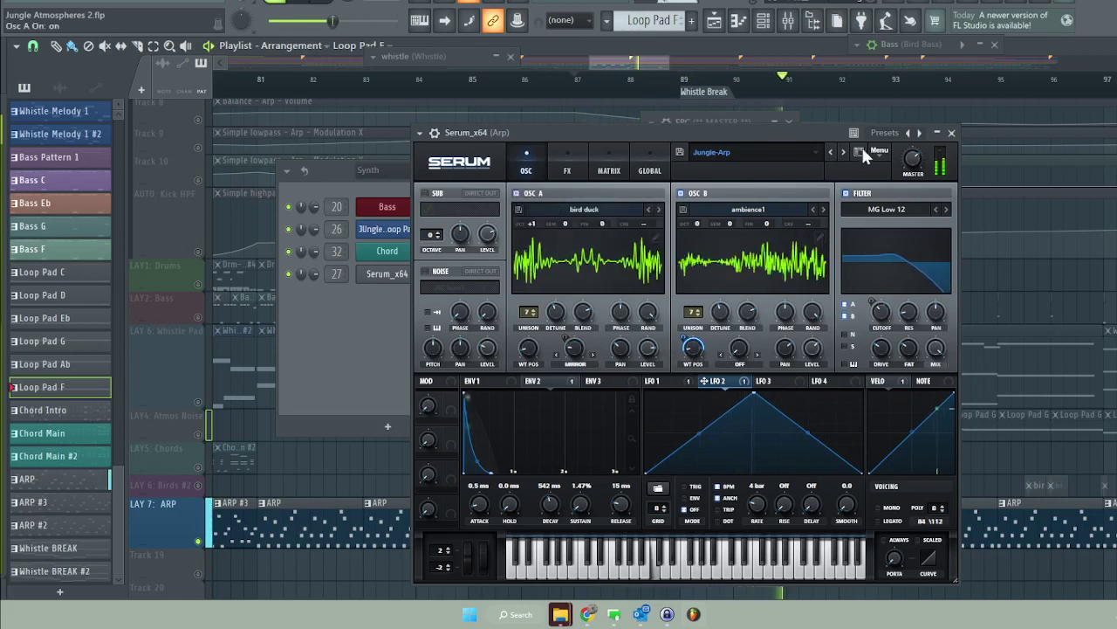
left_click(937, 132)
scroll(698, 262, "up", 3)
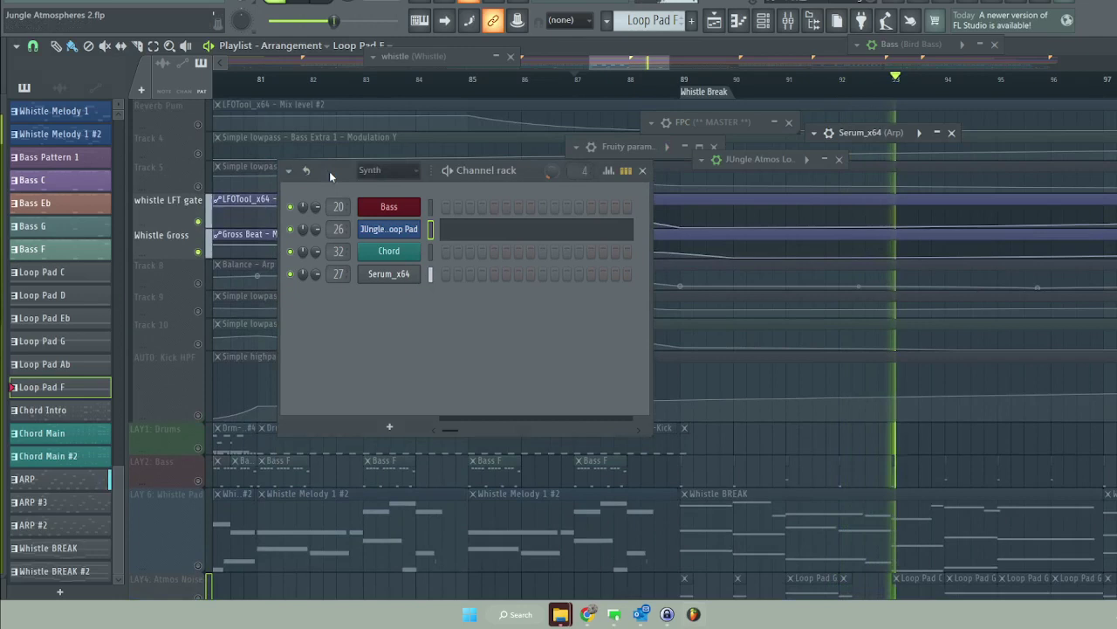
Unmute the Track 8–10 Arp volume and lowpass automation and restart playback from bar 81.
left_click_drag(318, 169, 270, 454)
left_click(198, 283)
left_click(197, 311)
left_click(197, 343)
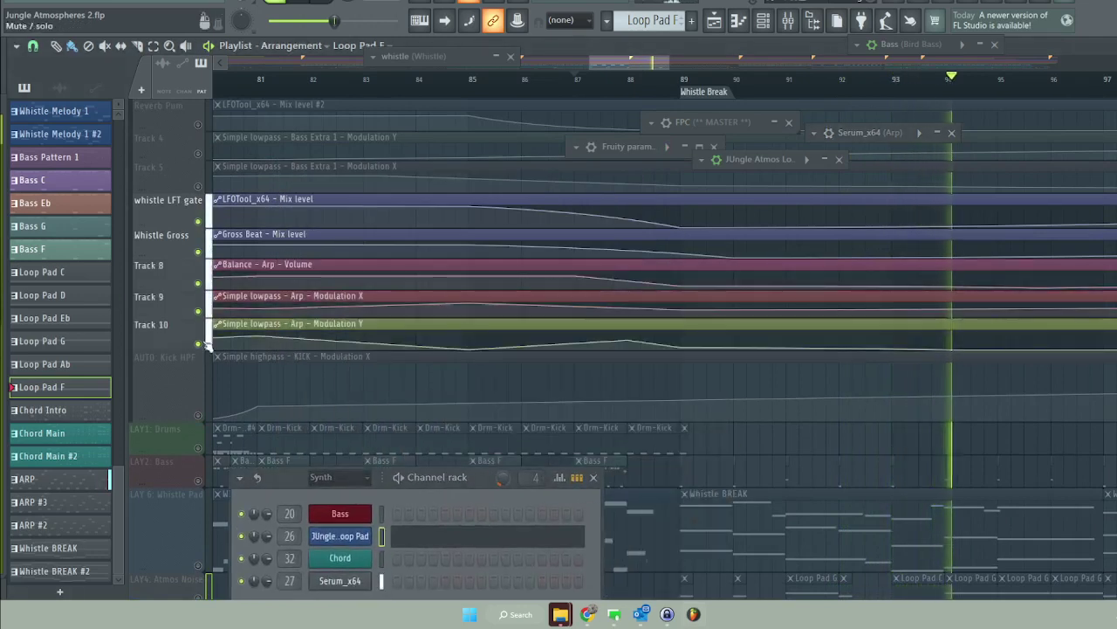
left_click(252, 79)
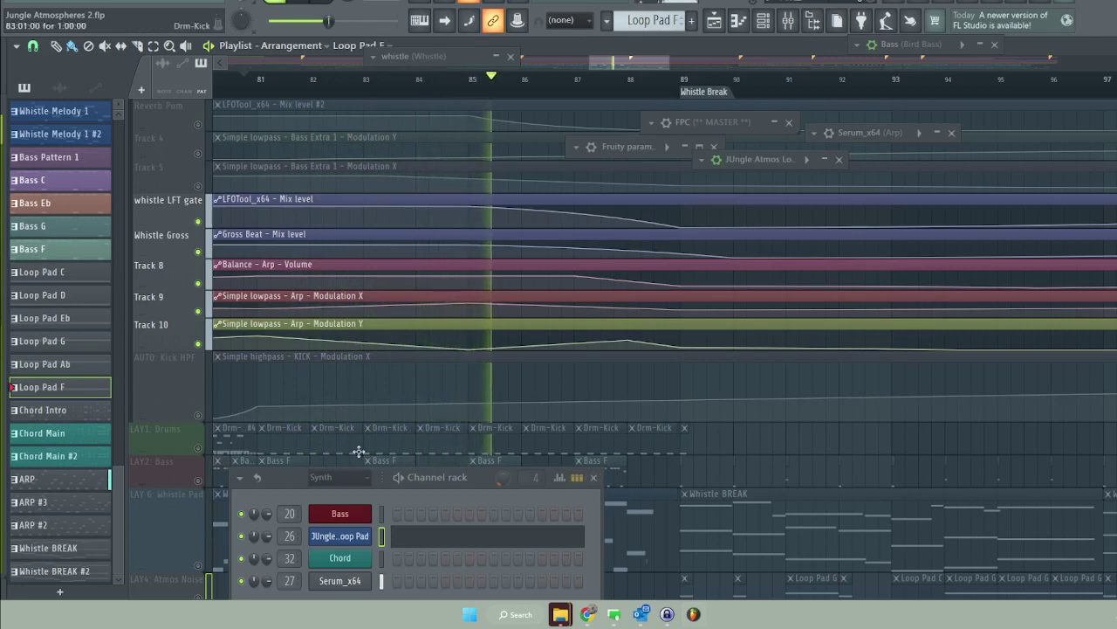
Close the channel rack, end the ARP solo so every track plays, and stop near bar 129.
left_click_drag(285, 488, 531, 224)
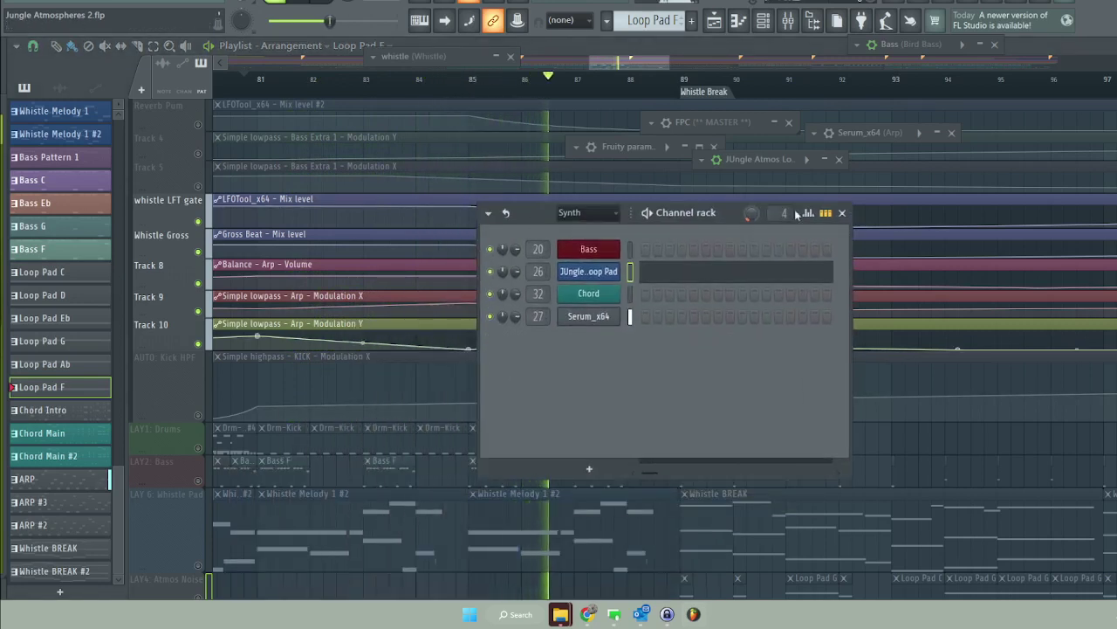
left_click(842, 213)
right_click(199, 223)
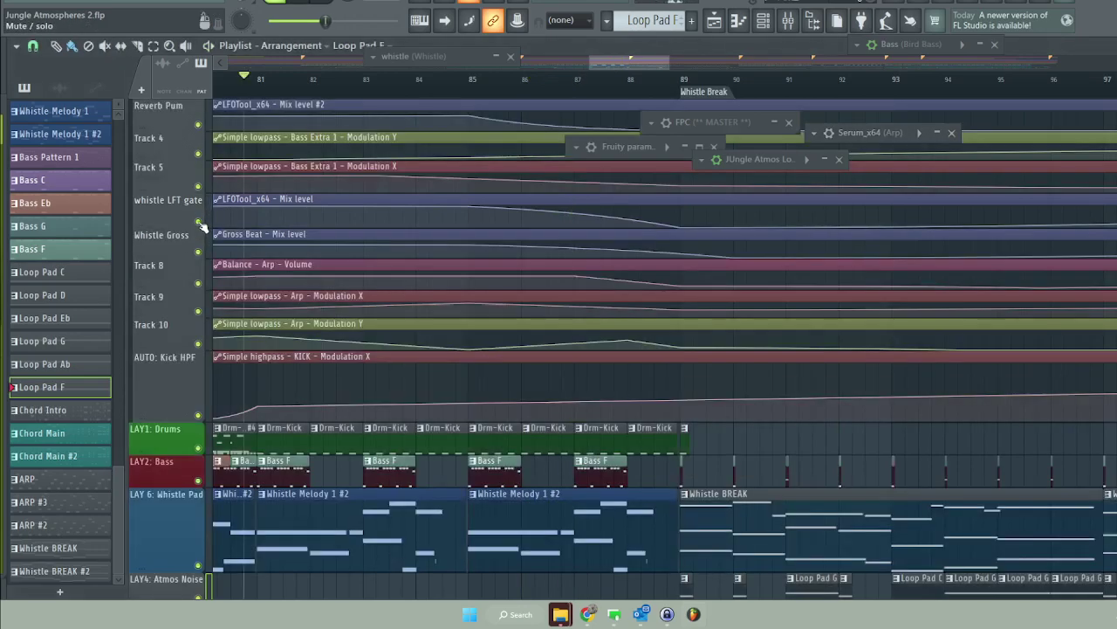
left_click_drag(644, 67, 846, 73)
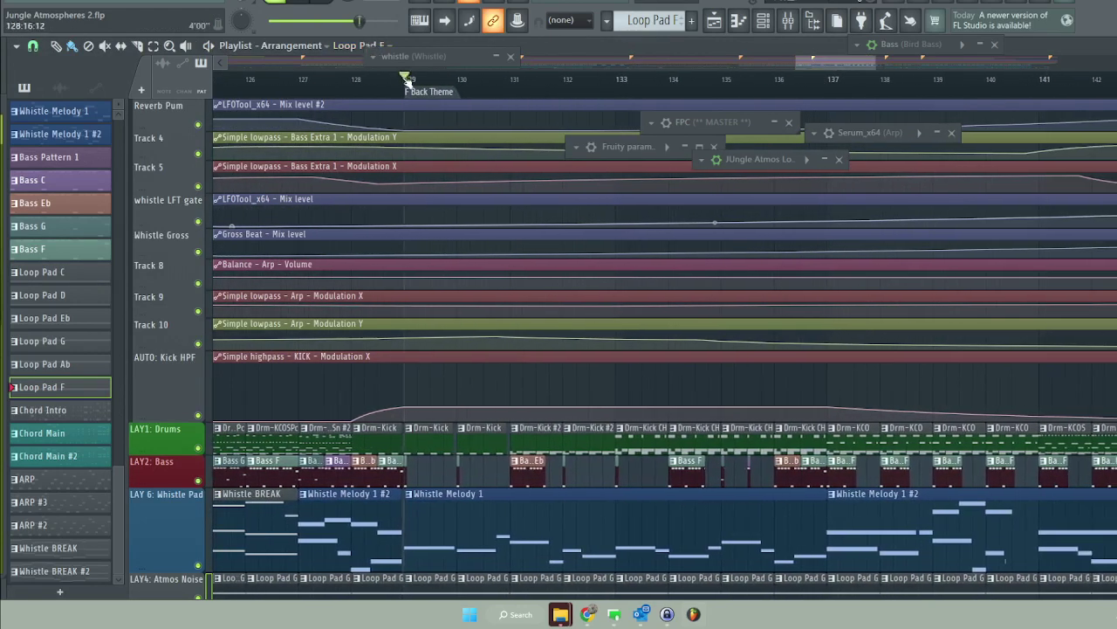
left_click_drag(406, 78, 458, 78)
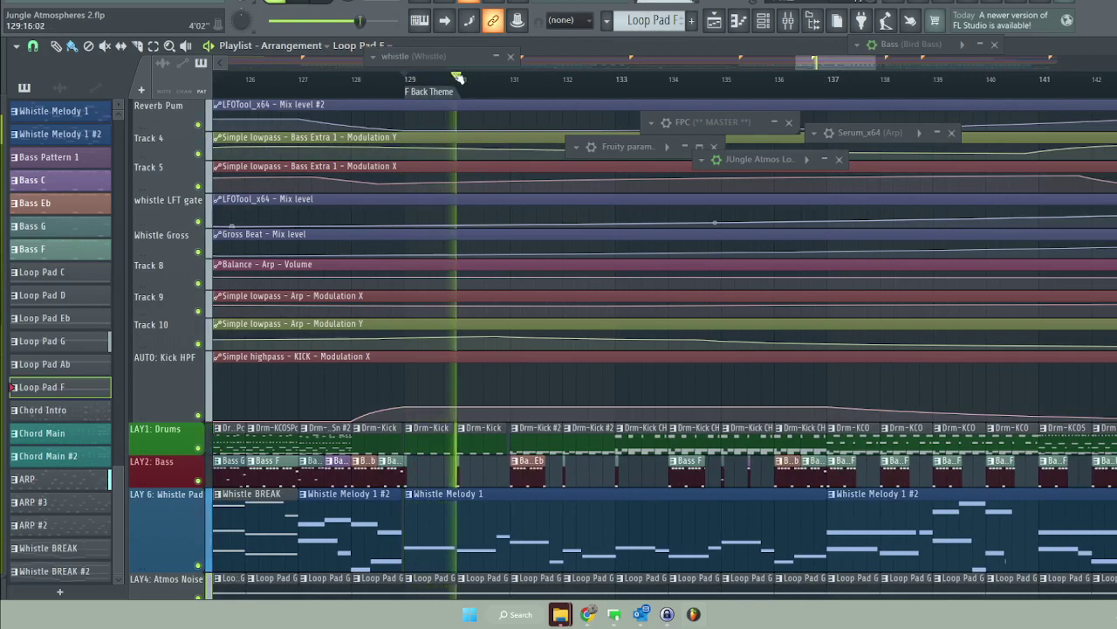
key("space")
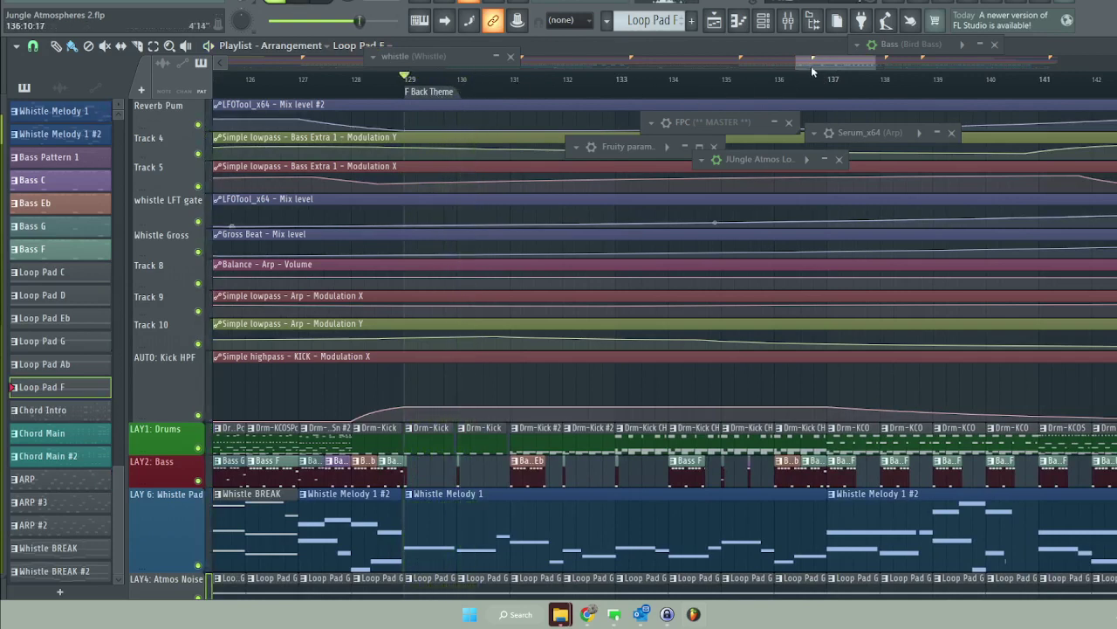
Play the final section from bar 173 past the End marker at bar 181, then stop.
left_click_drag(812, 72, 1000, 86)
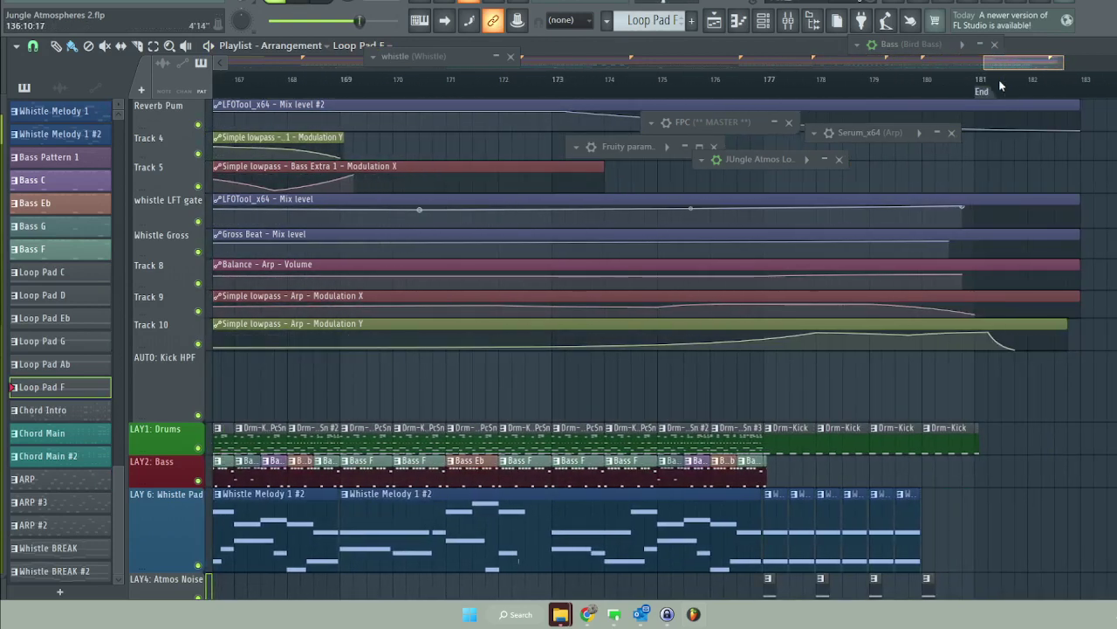
key("space")
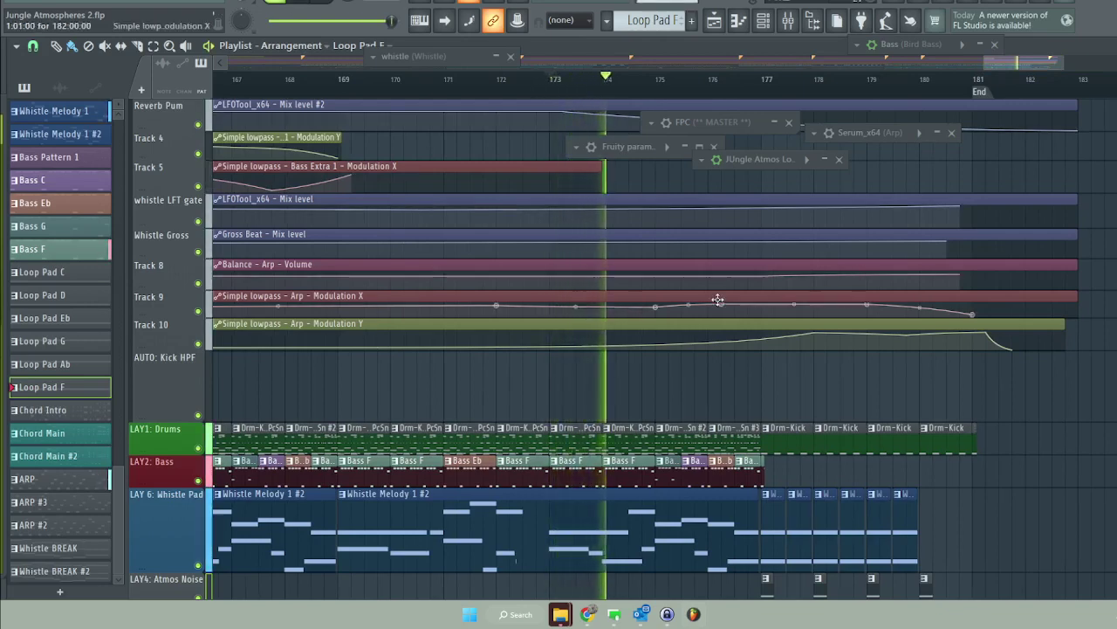
scroll(775, 369, "down", 5)
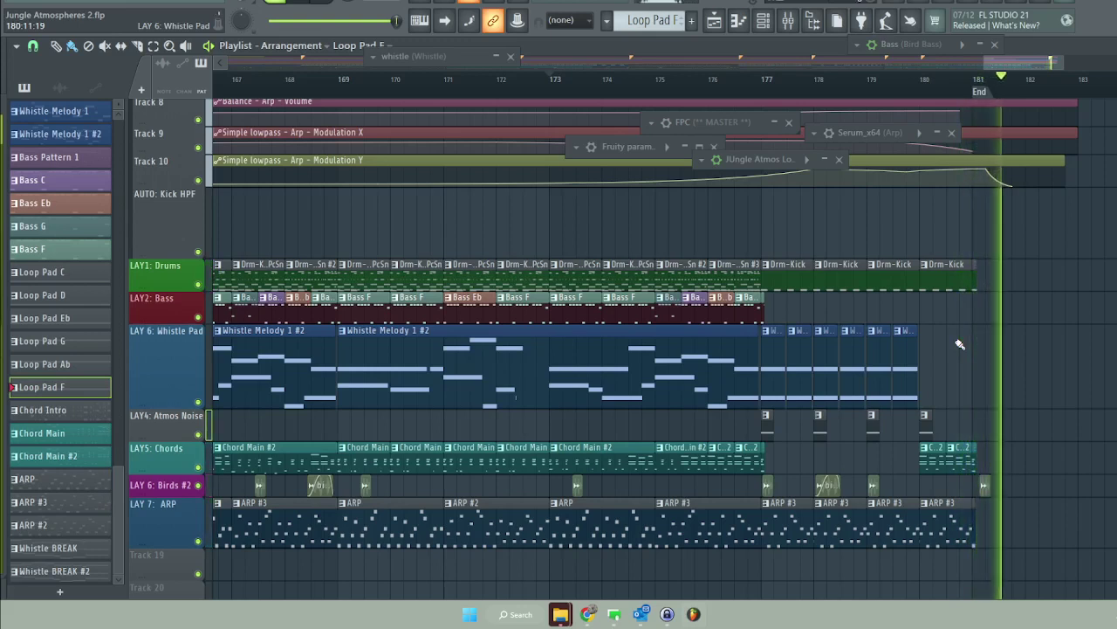
left_click(328, 1)
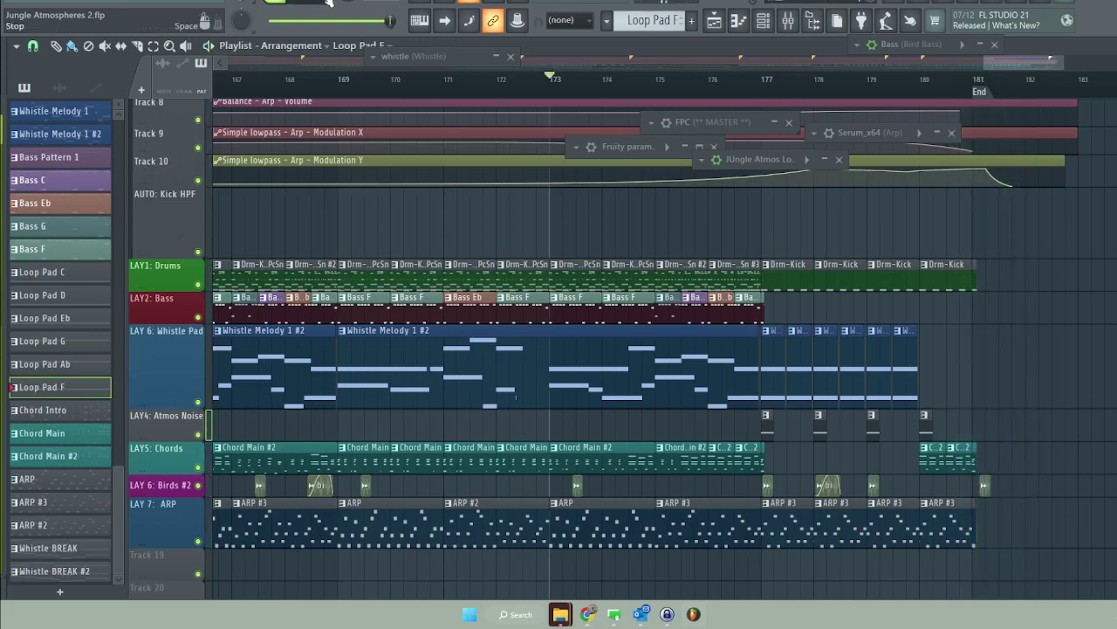